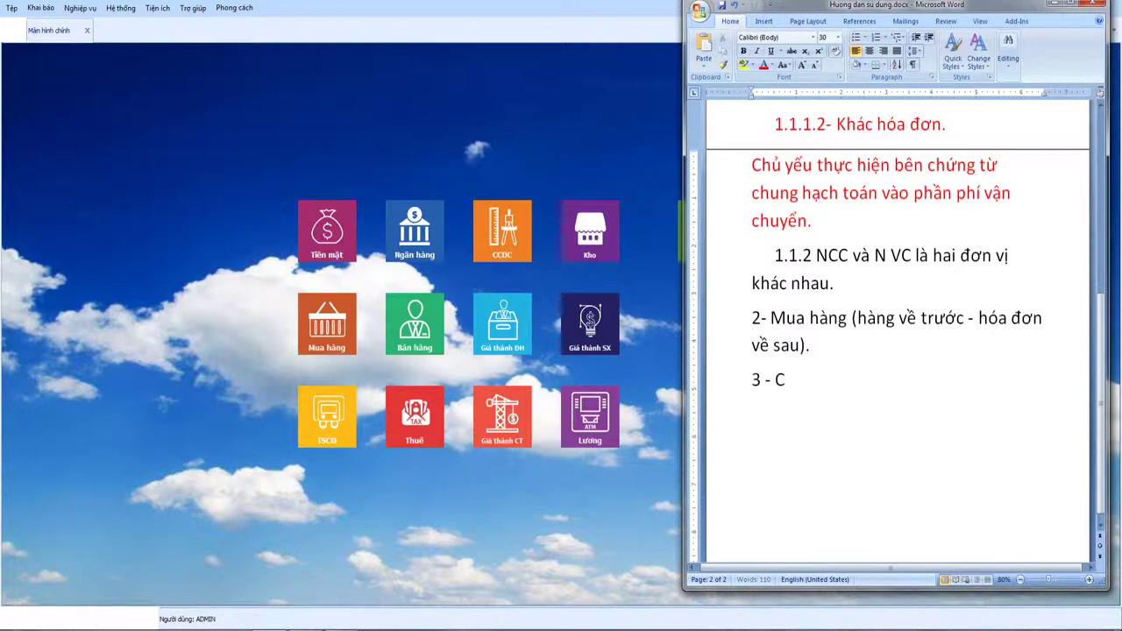
# Step: Complete the heading of item 3 in the Word document as "3 - Cách thức nhập NVL cho công trình"
pyautogui.write('cs')
pyautogui.write(' nha')
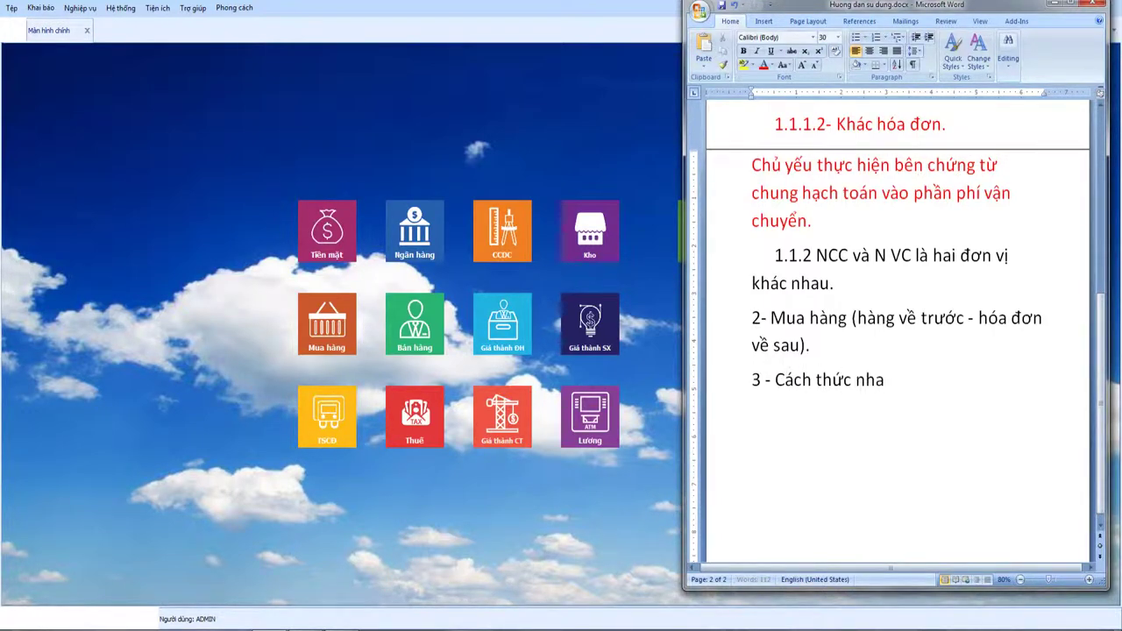
pyautogui.write('apj han')
pyautogui.press('BackSpace')
pyautogui.write('NVL cho công trình')
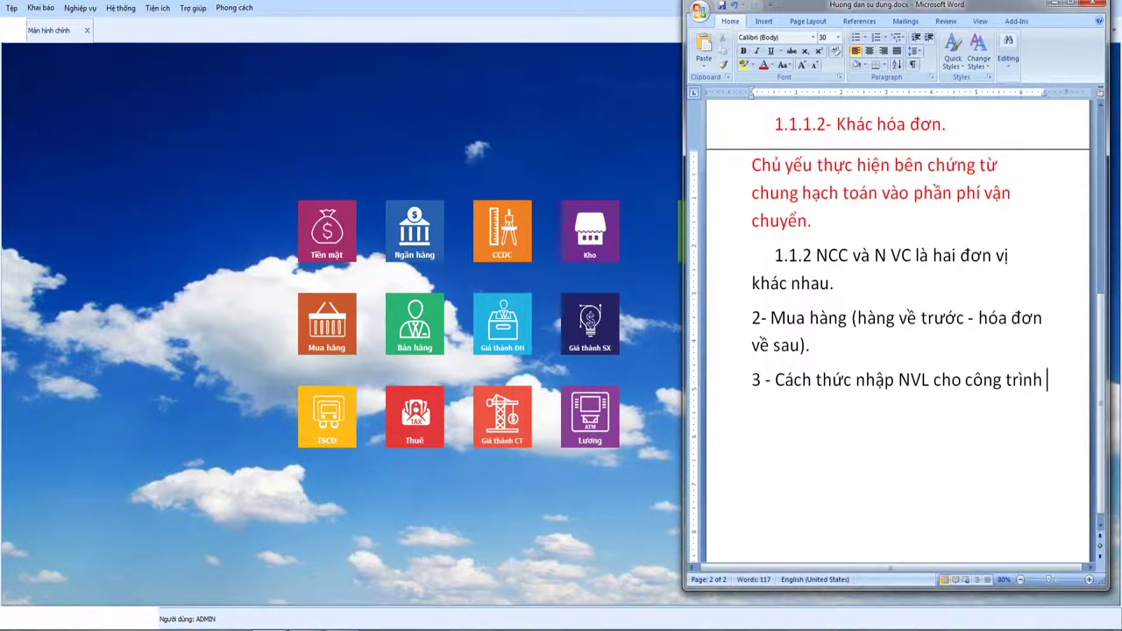
# Step: Add the line "(Tiện ích xuất theo phiếu - Xuất thẳng)" below the item 3 heading
pyautogui.press('Return')
pyautogui.write('(')
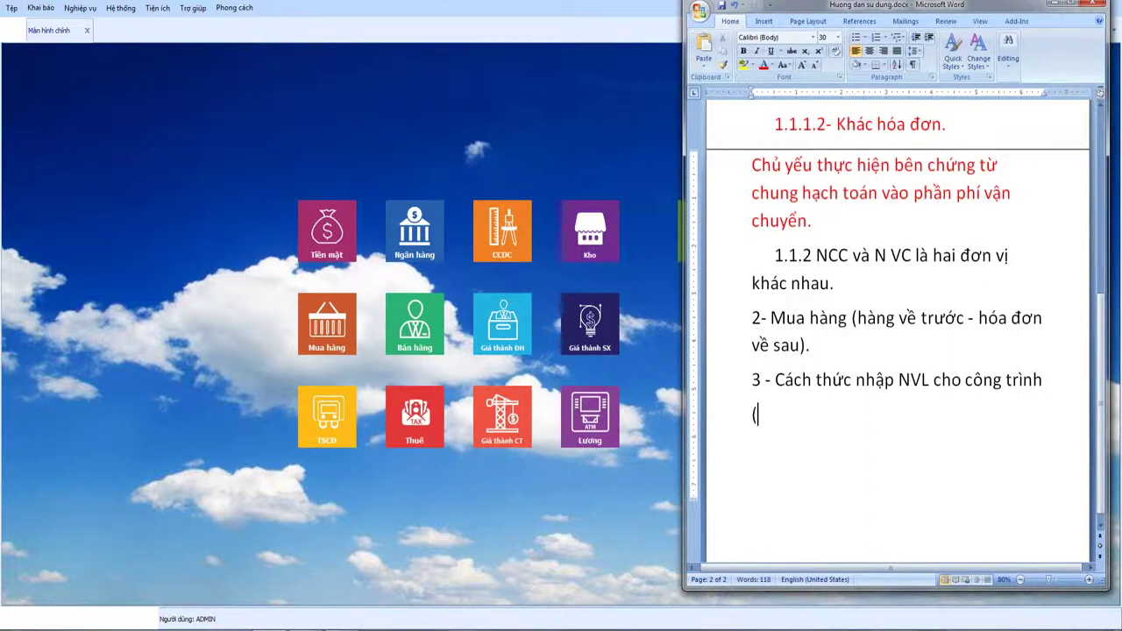
pyautogui.write('Tiê')
pyautogui.write('n ich xuất ')
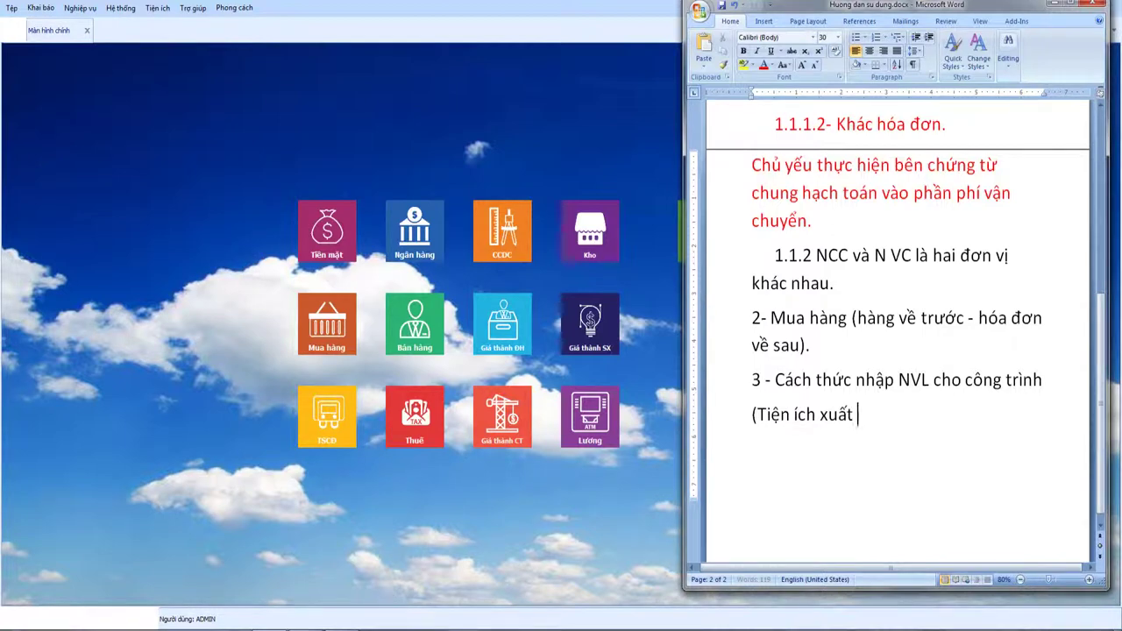
pyautogui.write('theo phie')
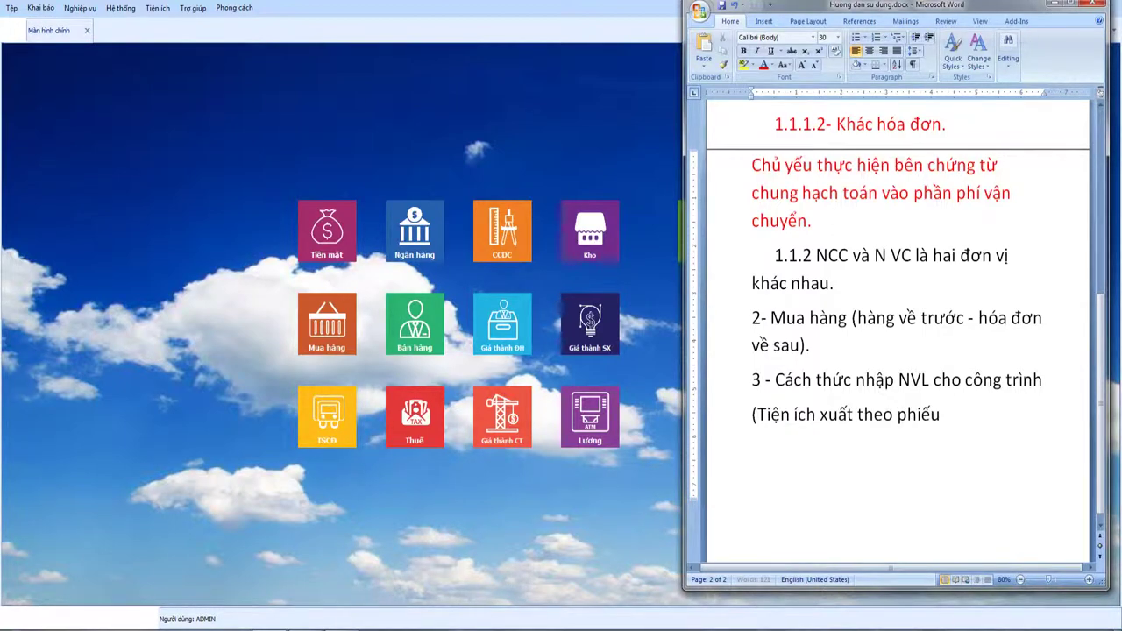
pyautogui.write(')')
pyautogui.press('BackSpace')
pyautogui.press('BackSpace')
pyautogui.write('- Xuất thẳng')
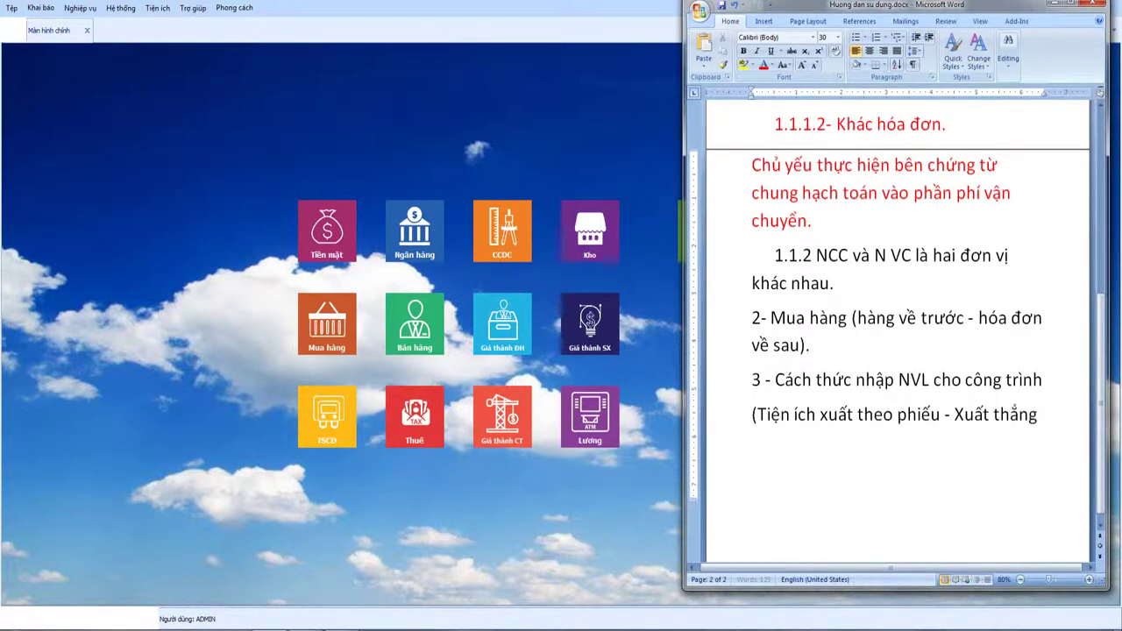
pyautogui.write(')')
# Step: Add the line "Nhập xuất tại chân công trình." below the parenthesised line and end the paragraph
pyautogui.press('Return')
pyautogui.write('Nhập xuât')
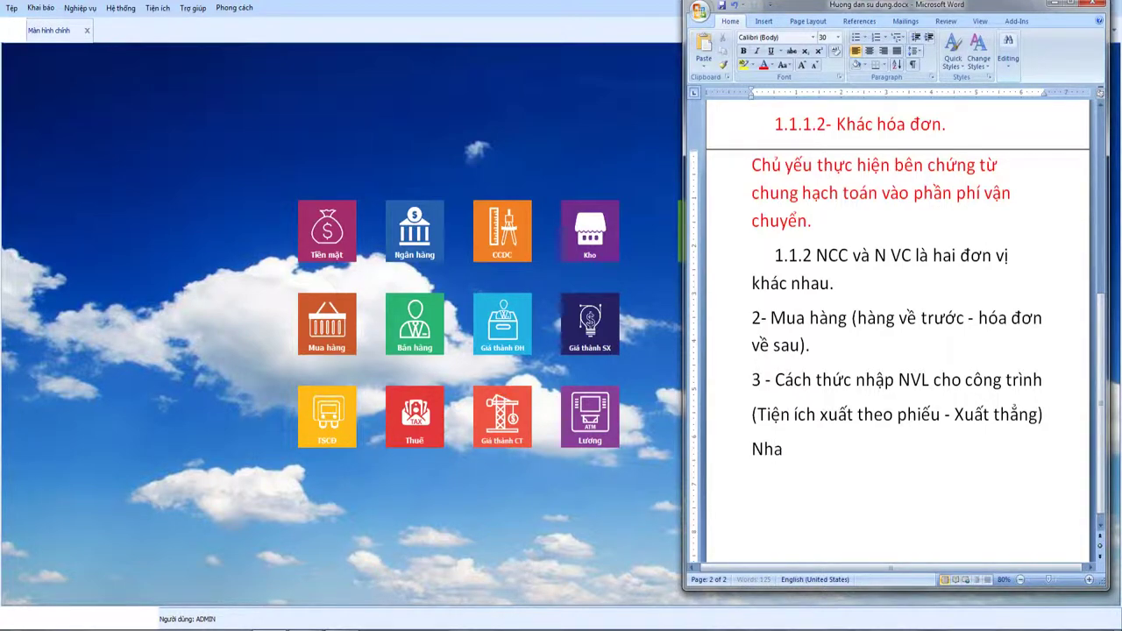
pyautogui.write(' tai chân công')
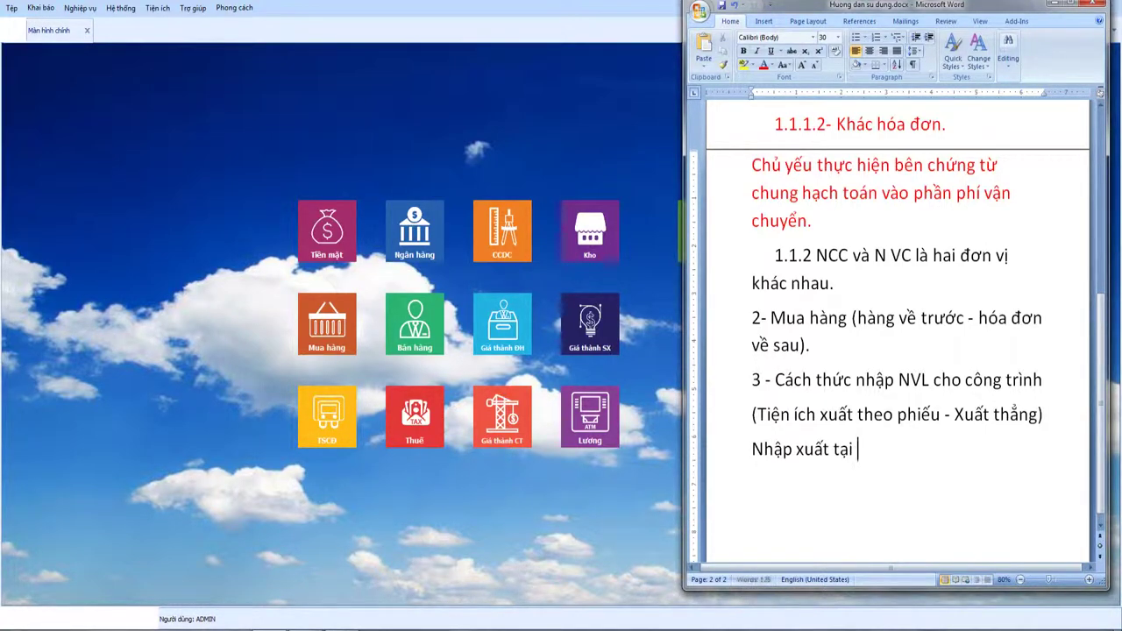
pyautogui.write(' trình')
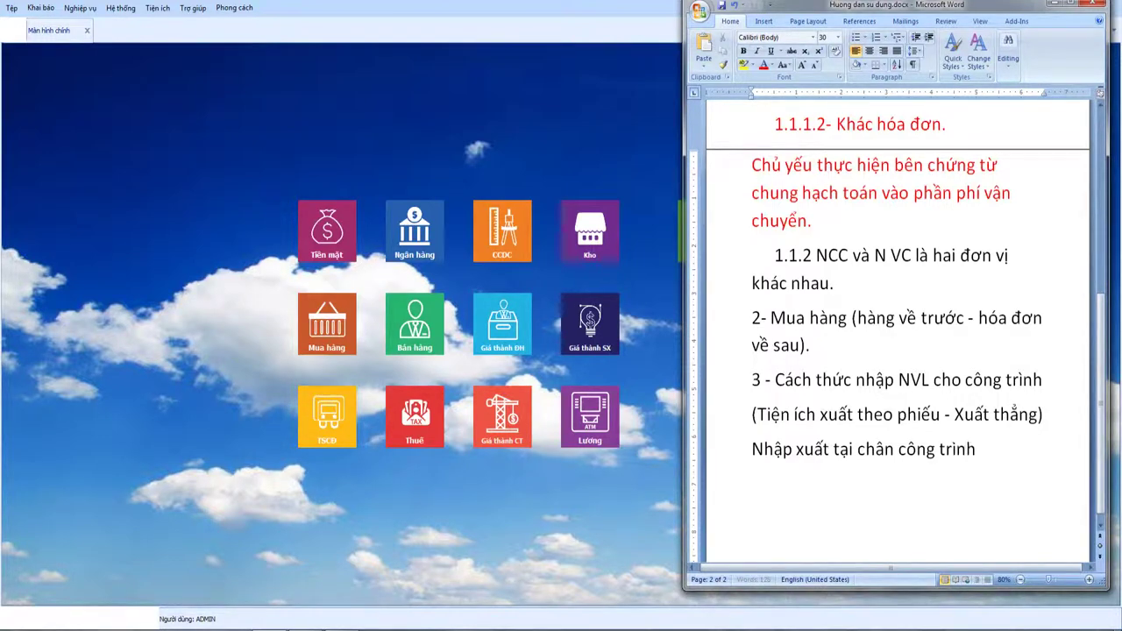
pyautogui.write('.')
pyautogui.press('Return')
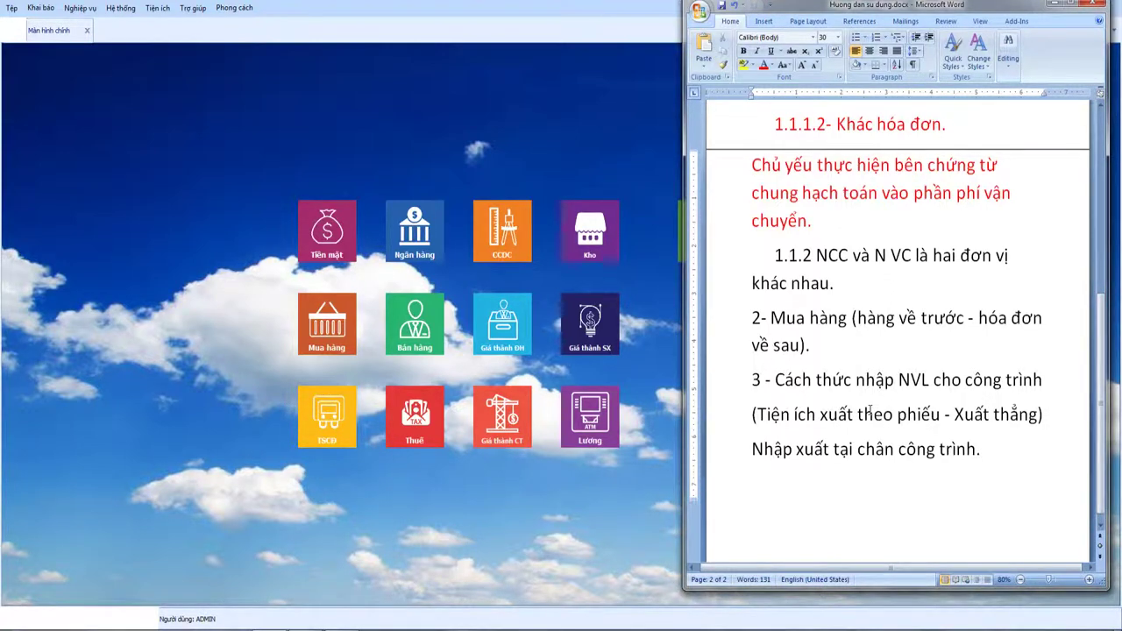
# Step: Switch to the accounting software and open the warehouse list (Kho) from the declared catalogues
pyautogui.click(216, 234)
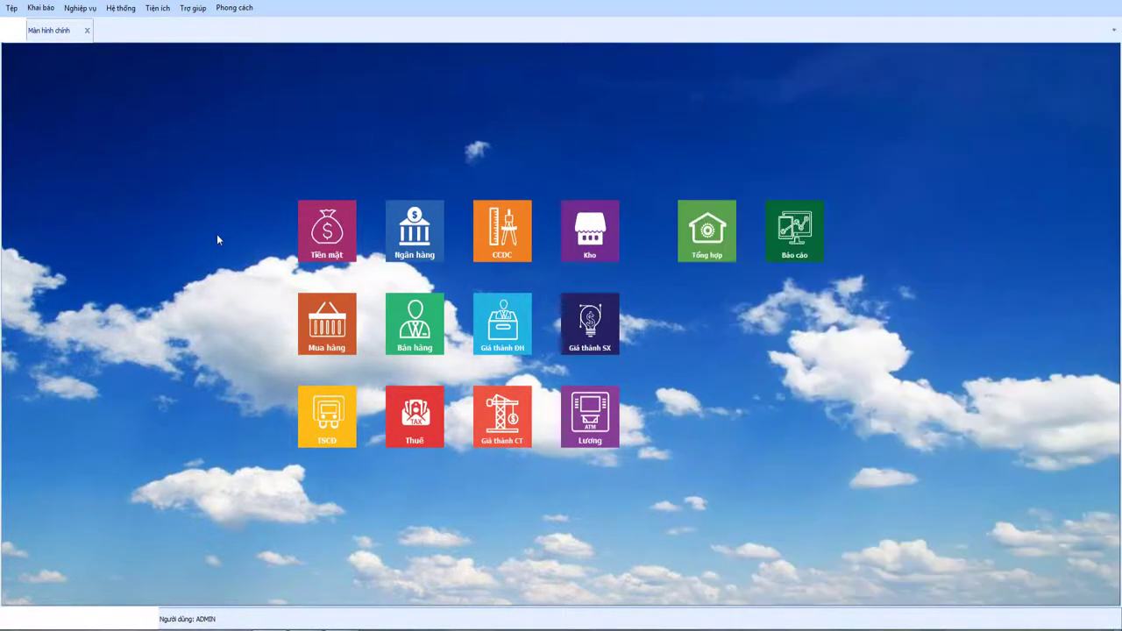
pyautogui.click(40, 8)
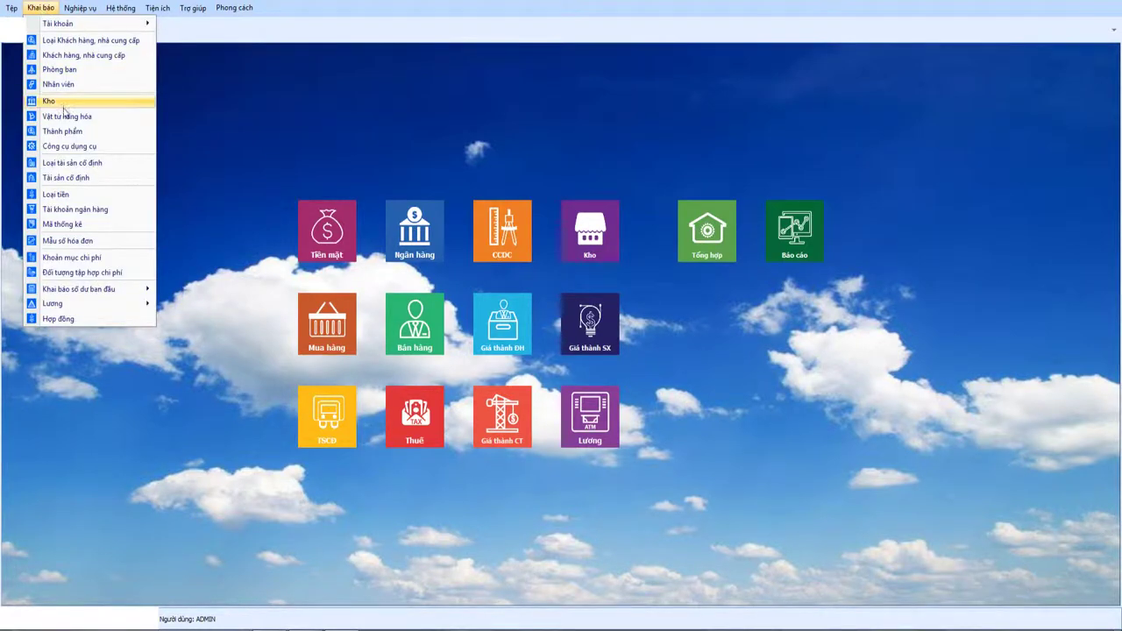
pyautogui.click(61, 107)
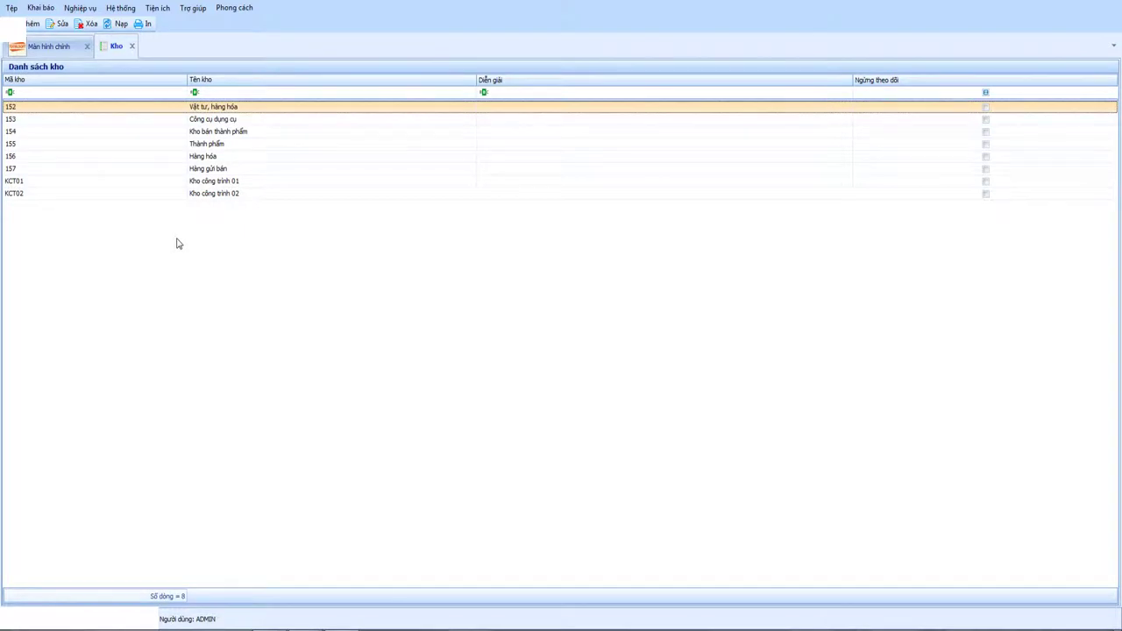
# Step: Examine the construction-site warehouses KCT01 and KCT02 in the warehouse list, and close the list
pyautogui.click(97, 186)
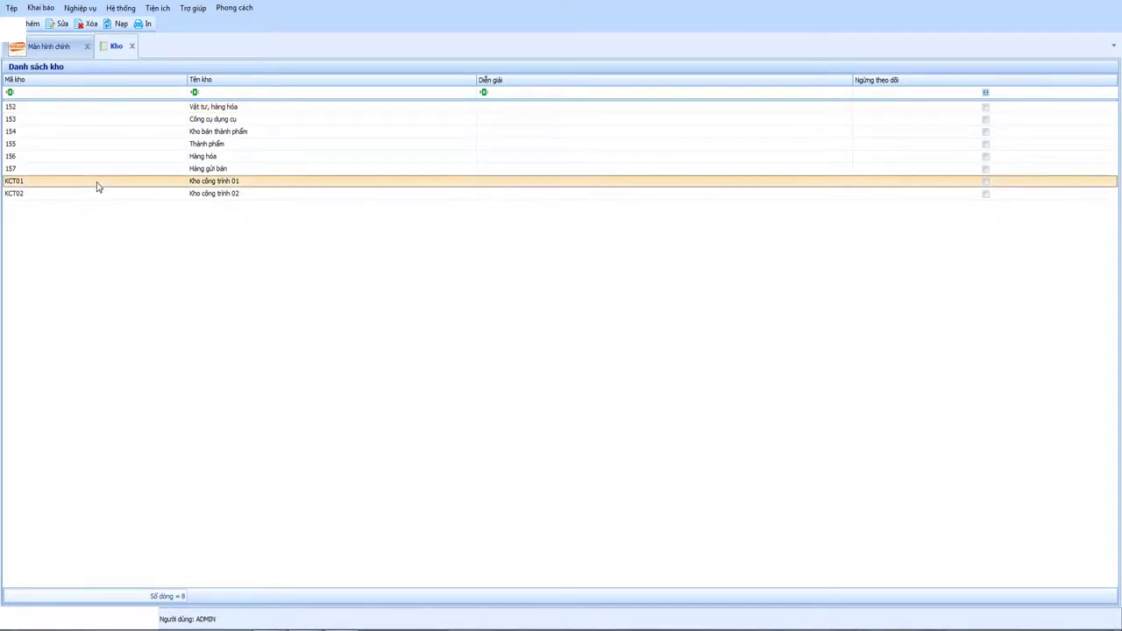
pyautogui.click(225, 195)
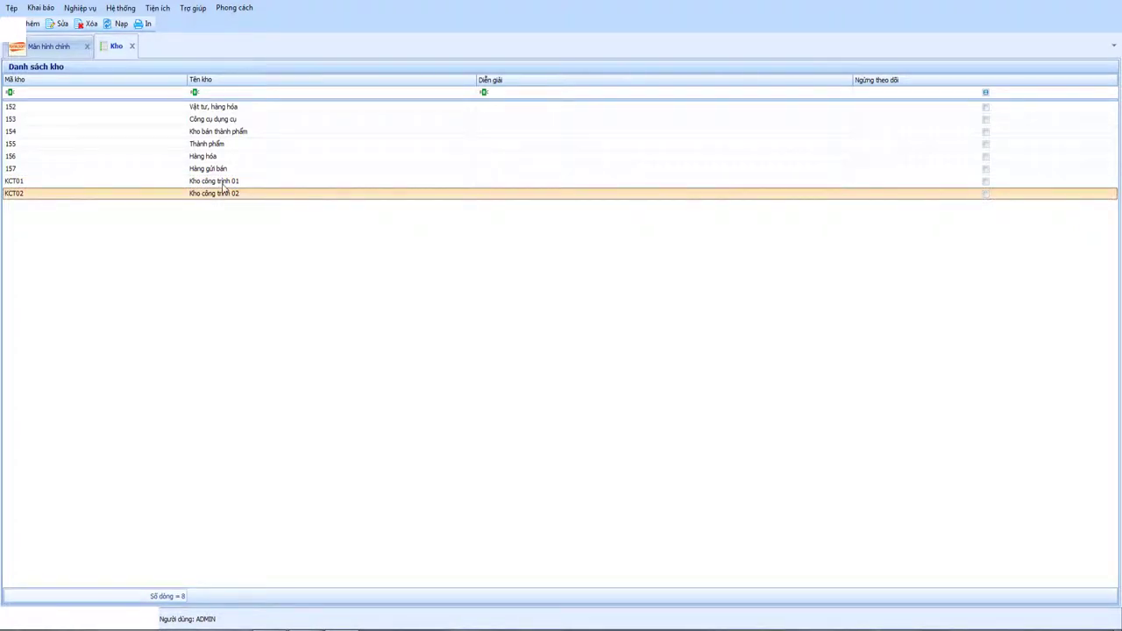
pyautogui.press('Up')
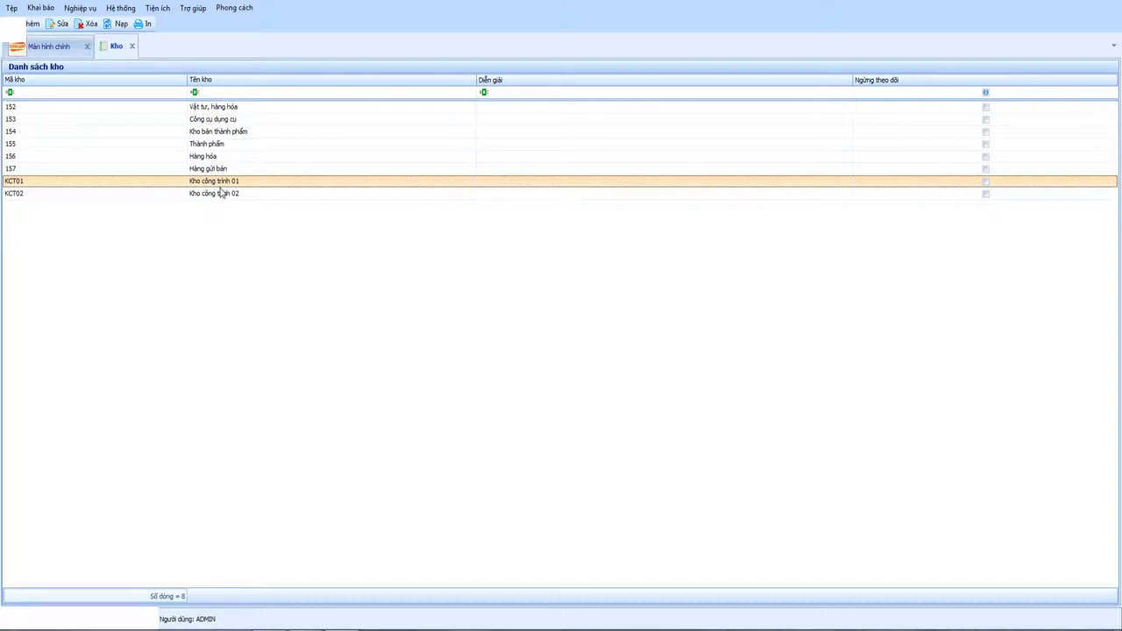
pyautogui.click(221, 194)
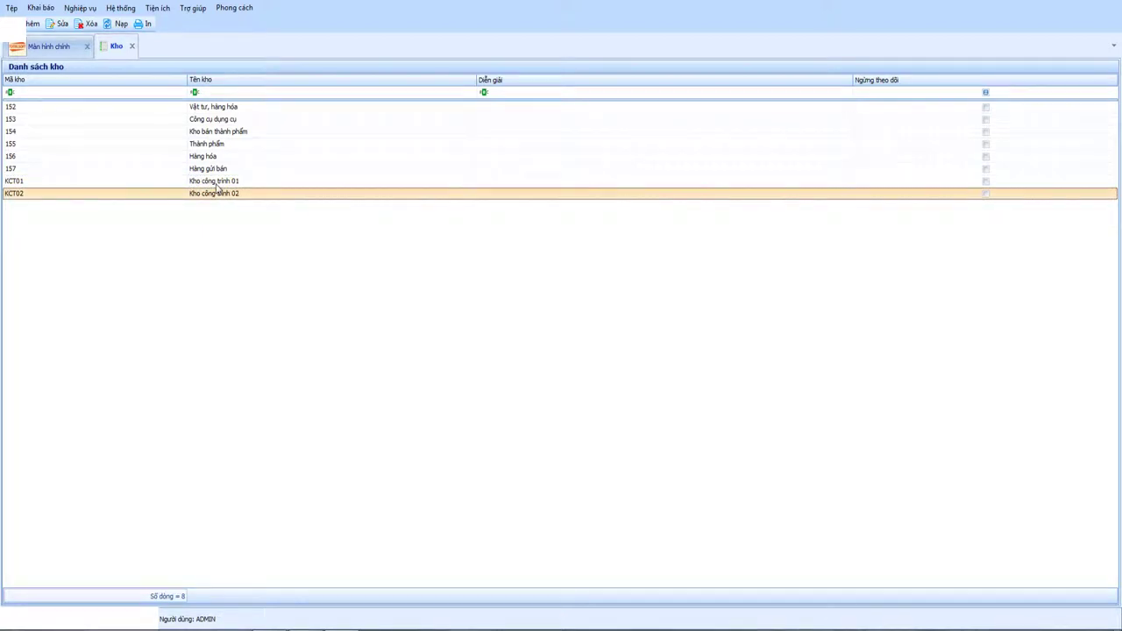
pyautogui.press('Up')
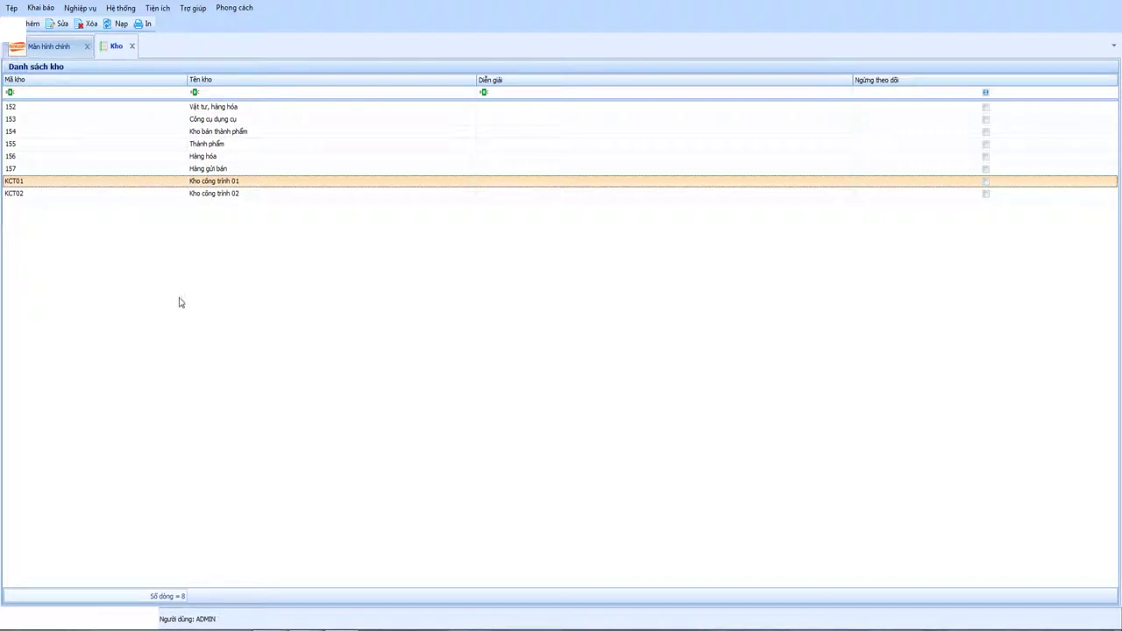
pyautogui.click(212, 194)
pyautogui.click(210, 185)
pyautogui.click(211, 192)
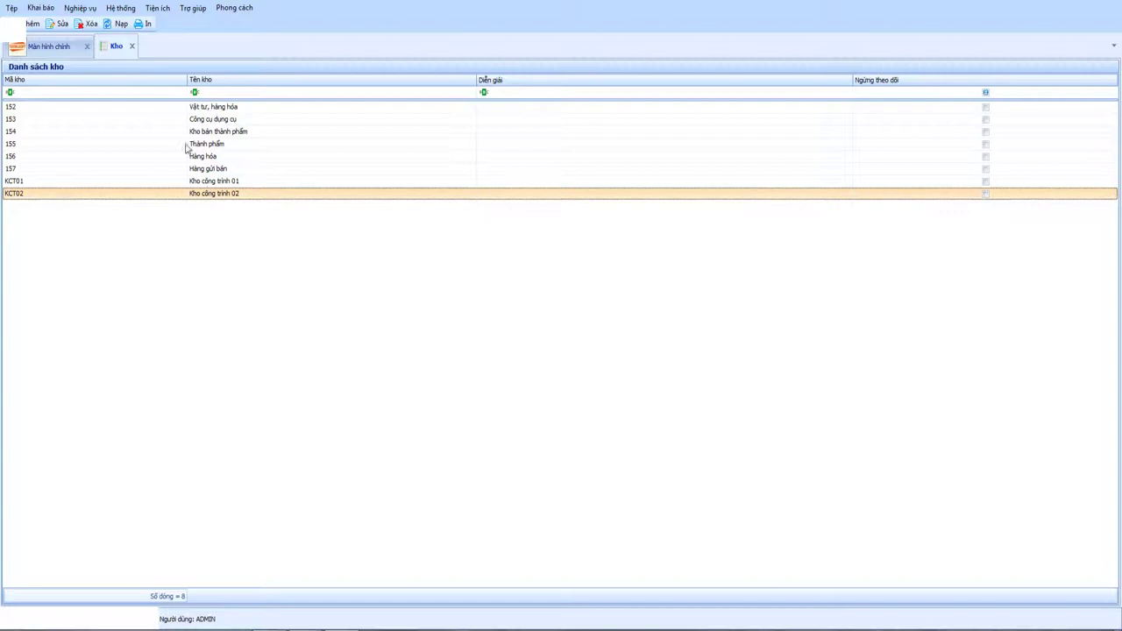
pyautogui.click(131, 45)
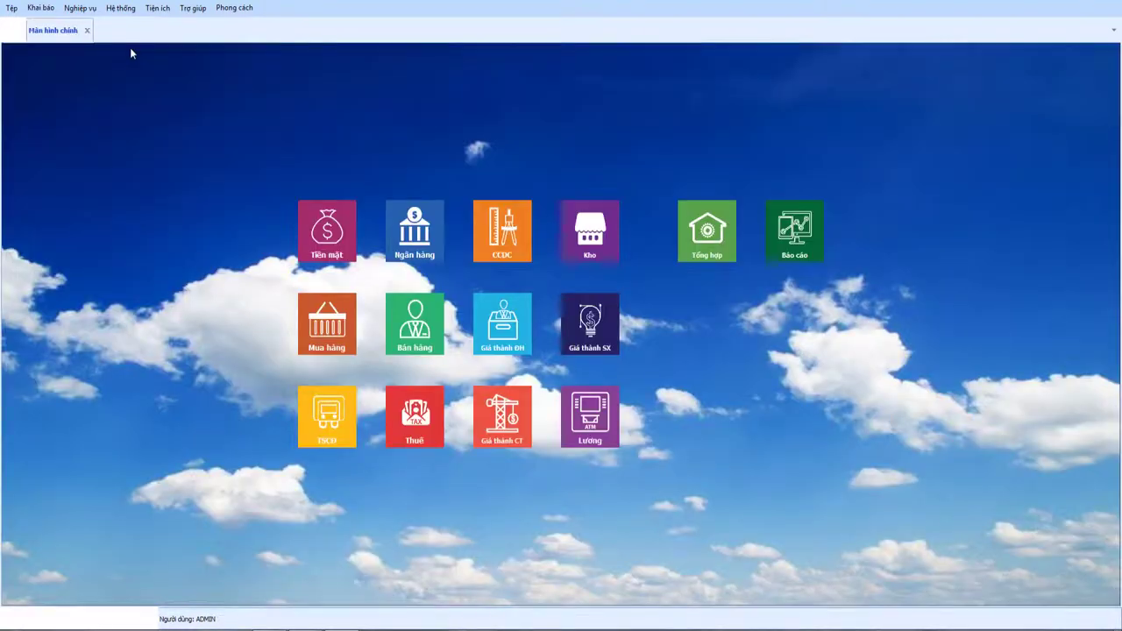
# Step: Open the list of goods purchases (Mua hàng) and create a new purchase voucher
pyautogui.click(317, 334)
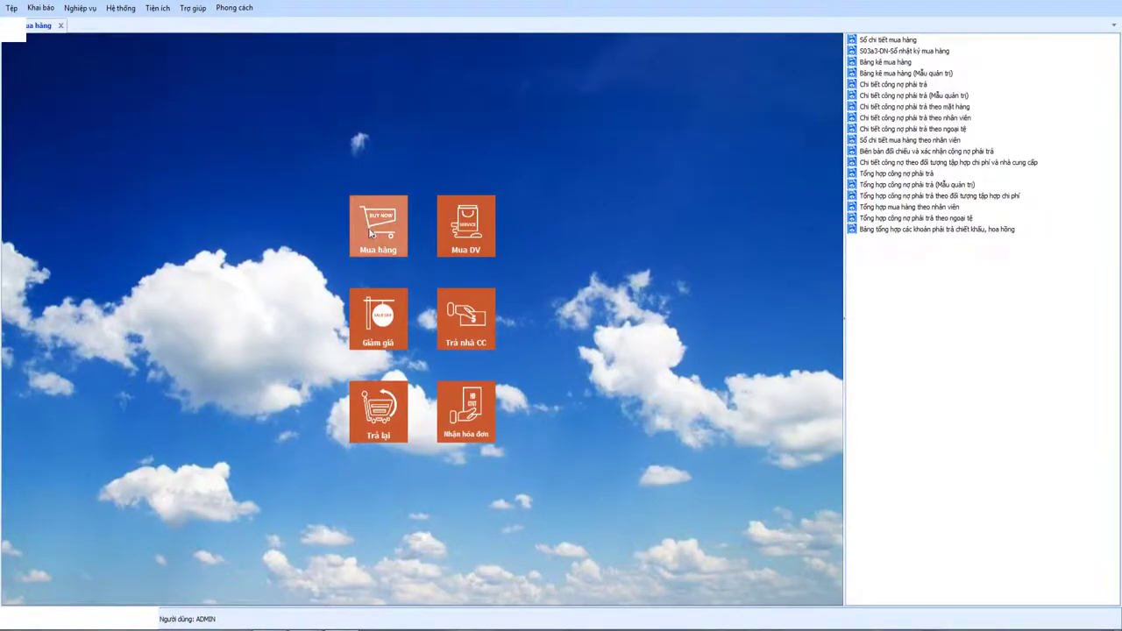
pyautogui.click(371, 232)
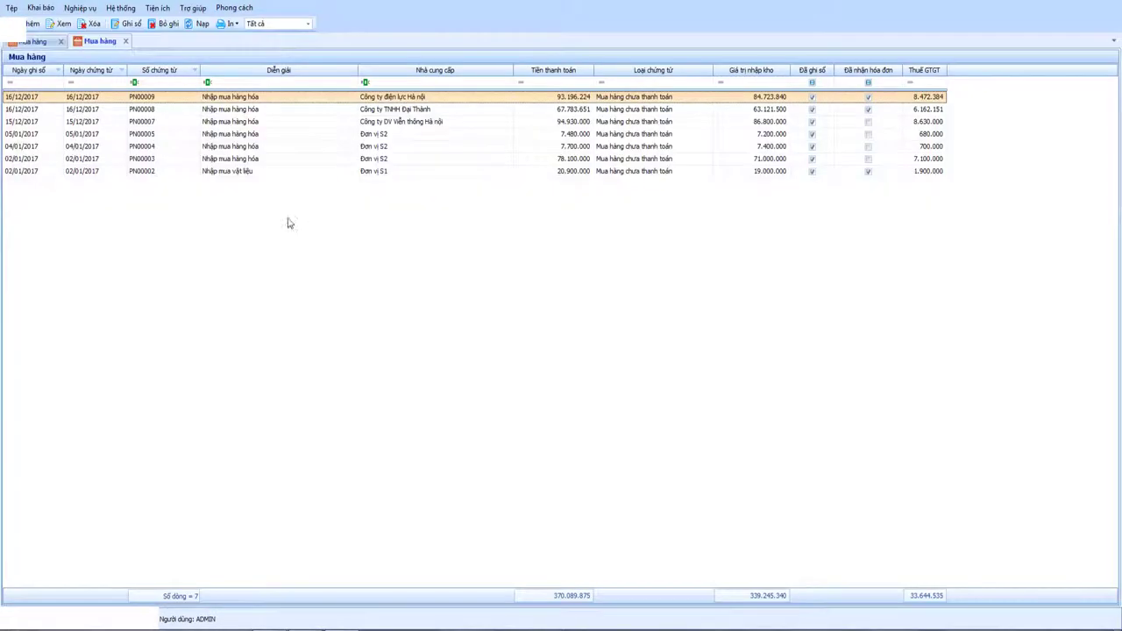
pyautogui.rightClick(243, 192)
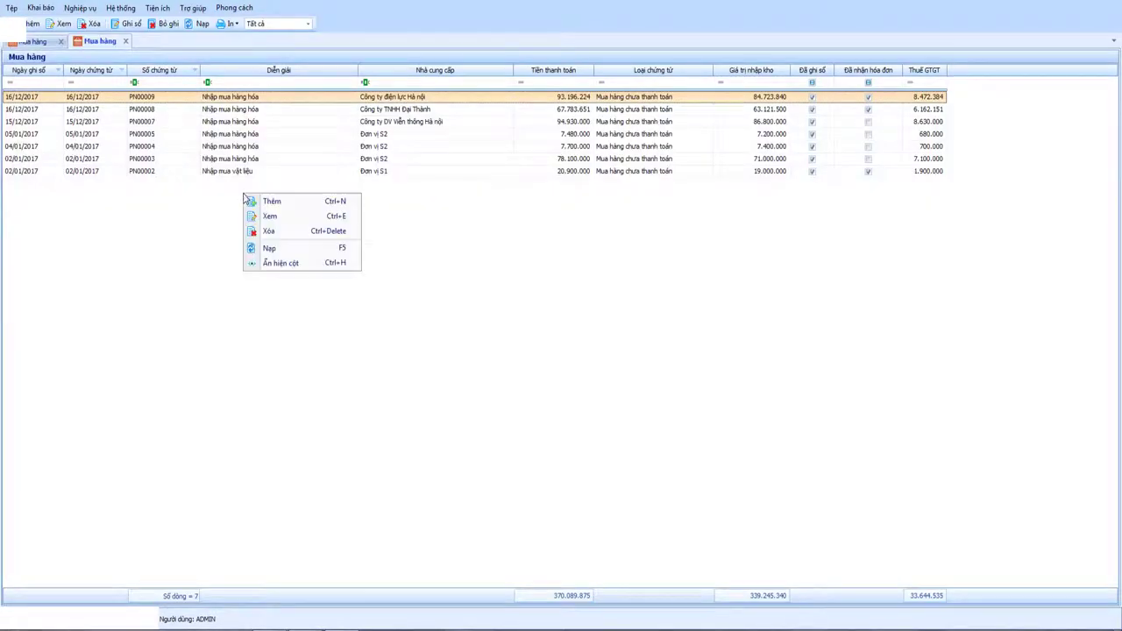
pyautogui.click(265, 199)
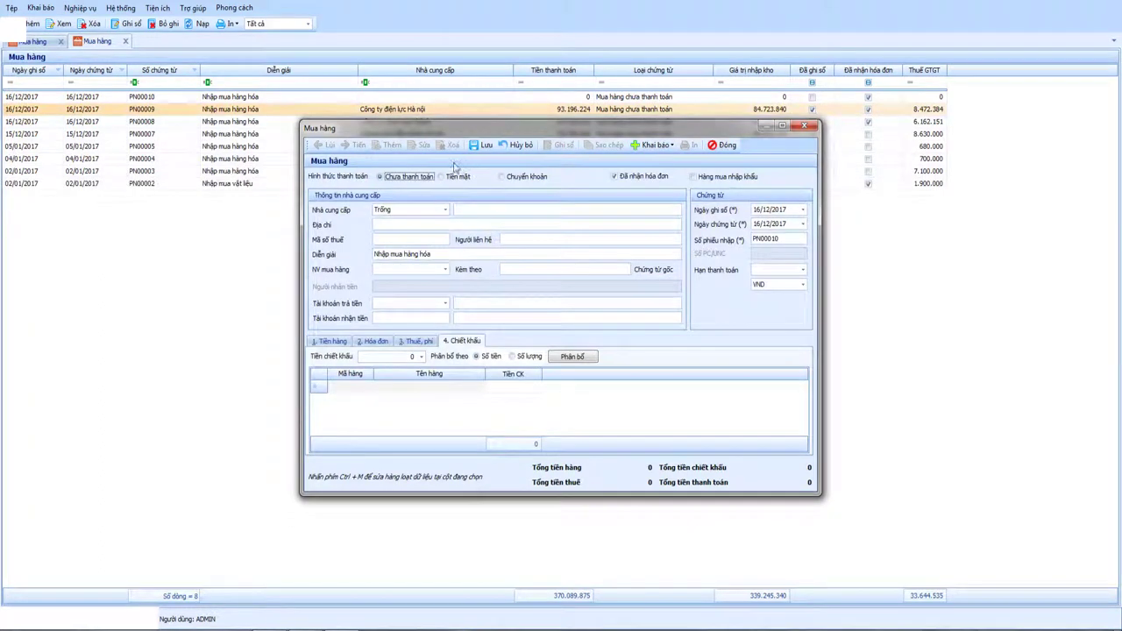
pyautogui.moveTo(469, 132); pyautogui.dragTo(430, 136)
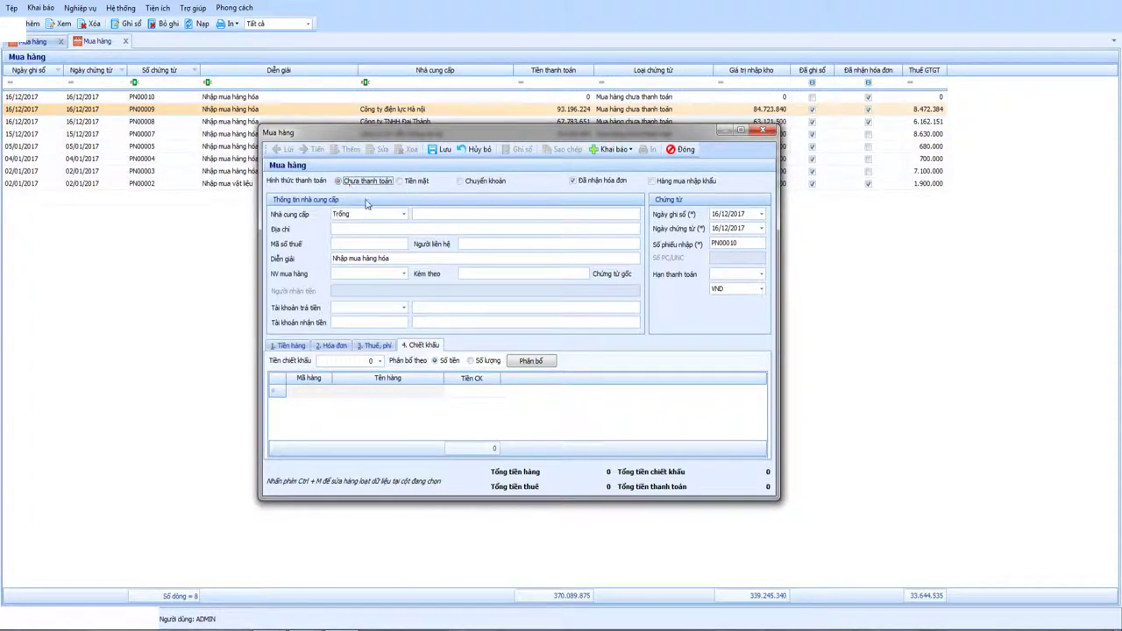
# Step: Set the voucher's supplier to Công ty TNHH Đại Thành
pyautogui.click(404, 214)
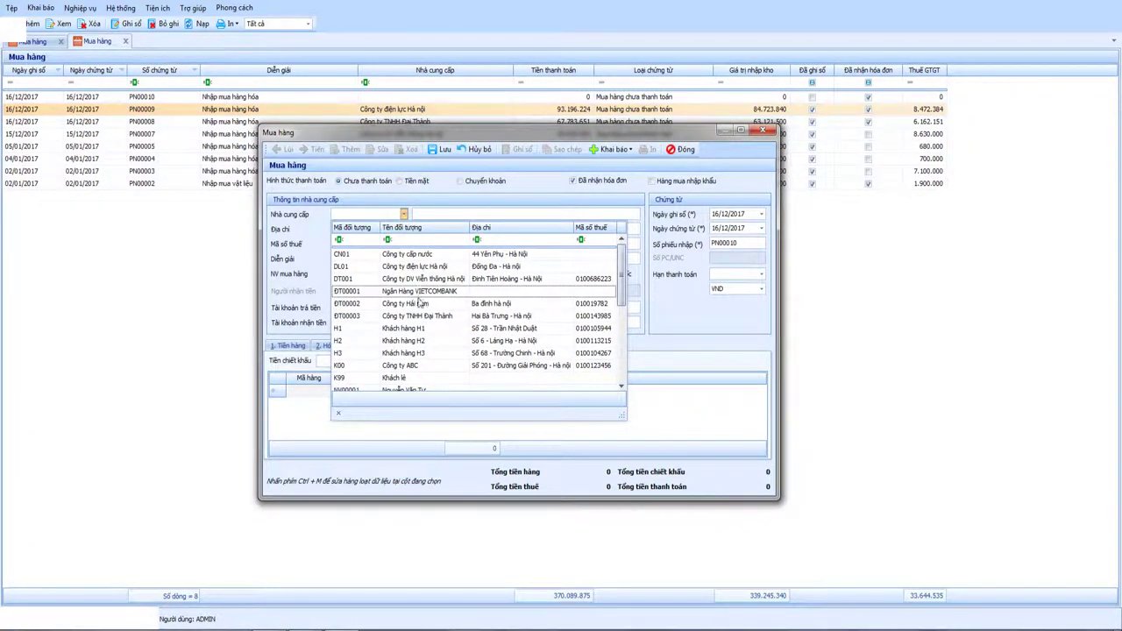
pyautogui.click(421, 318)
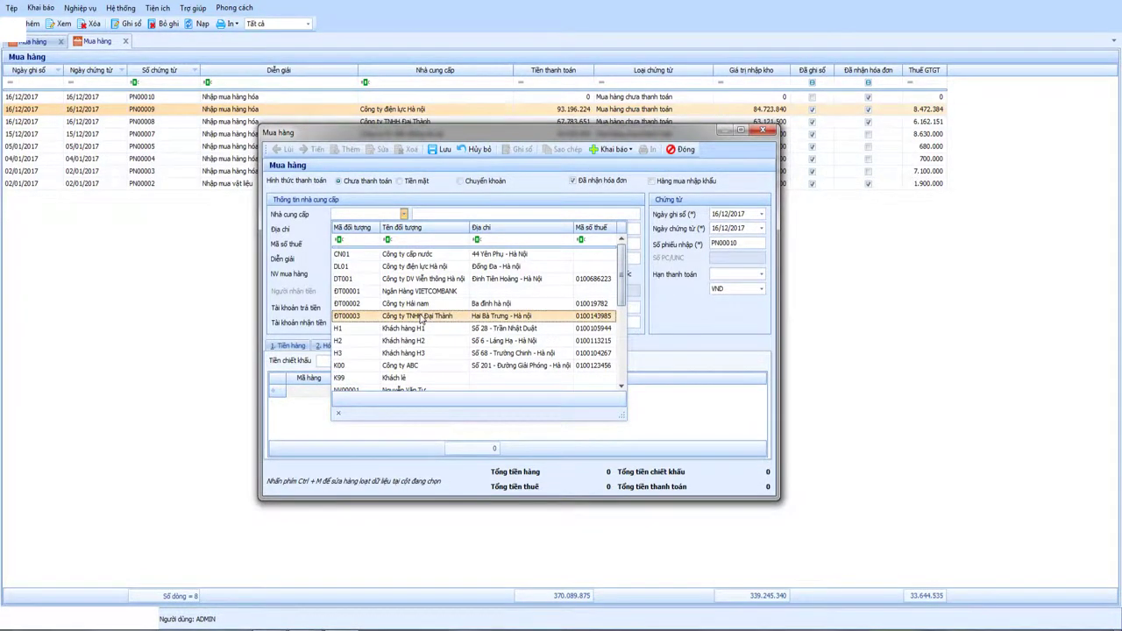
pyautogui.press('Tab')
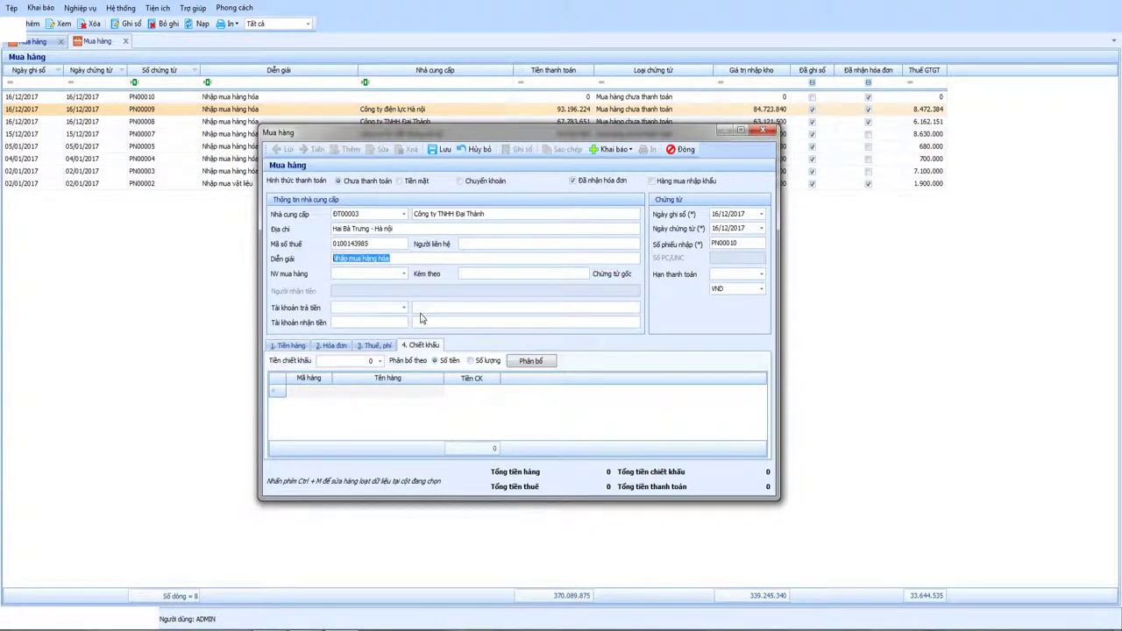
# Step: Change the voucher's description (Diễn giải) to "Nhập mua nguyên vật liệu"
pyautogui.press('End')
pyautogui.press('BackSpace')
pyautogui.press('BackSpace')
pyautogui.press('BackSpace')
pyautogui.press('BackSpace')
pyautogui.press('BackSpace')
pyautogui.press('BackSpace')
pyautogui.press('BackSpace')
pyautogui.press('BackSpace')
pyautogui.write('nguyeenvn v')
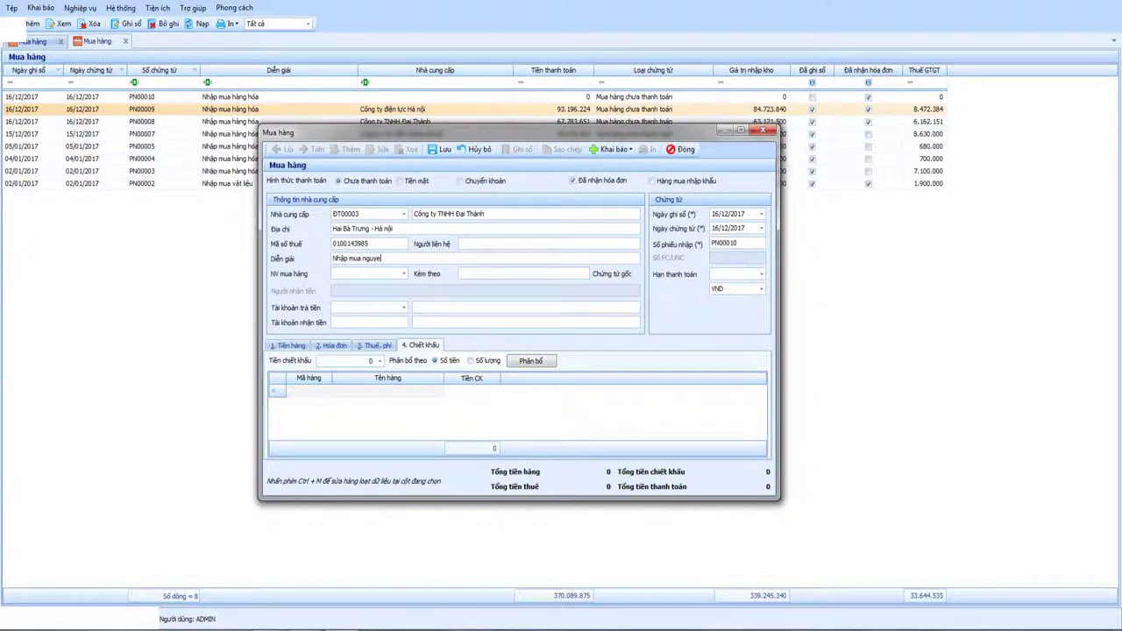
pyautogui.write('aatj lieeuj')
# Step: Show the voucher's goods details (Tiền hàng) and start the first goods line
pyautogui.click(334, 274)
pyautogui.click(414, 307)
pyautogui.click(289, 346)
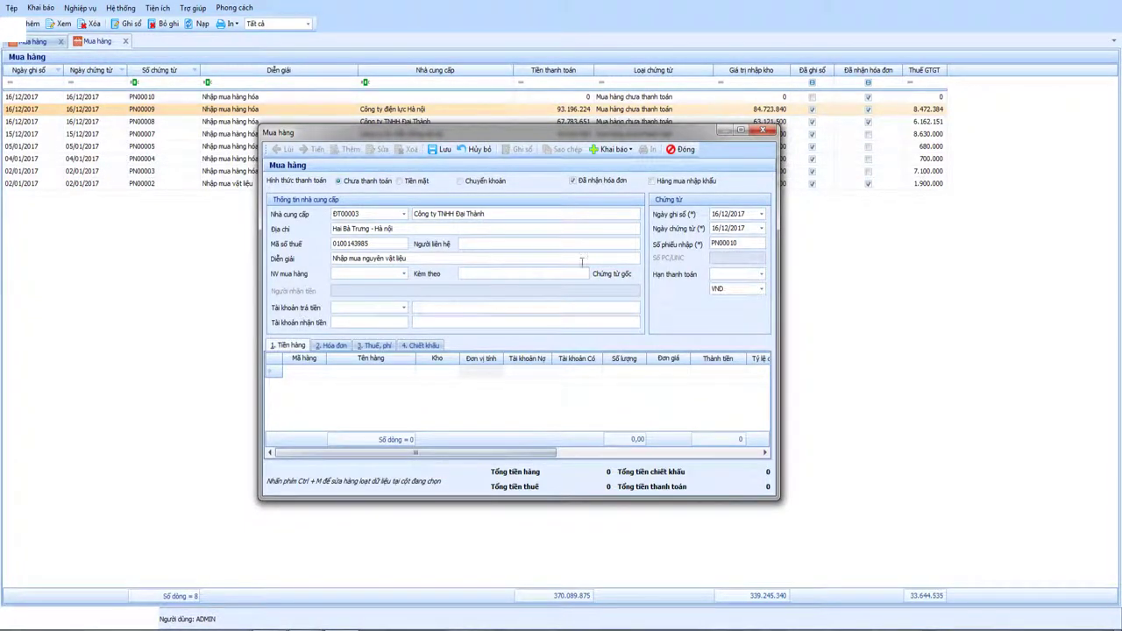
pyautogui.moveTo(747, 213); pyautogui.dragTo(699, 214)
pyautogui.press('Tab')
pyautogui.press('Tab')
pyautogui.press('Tab')
pyautogui.press('Tab')
pyautogui.press('Tab')
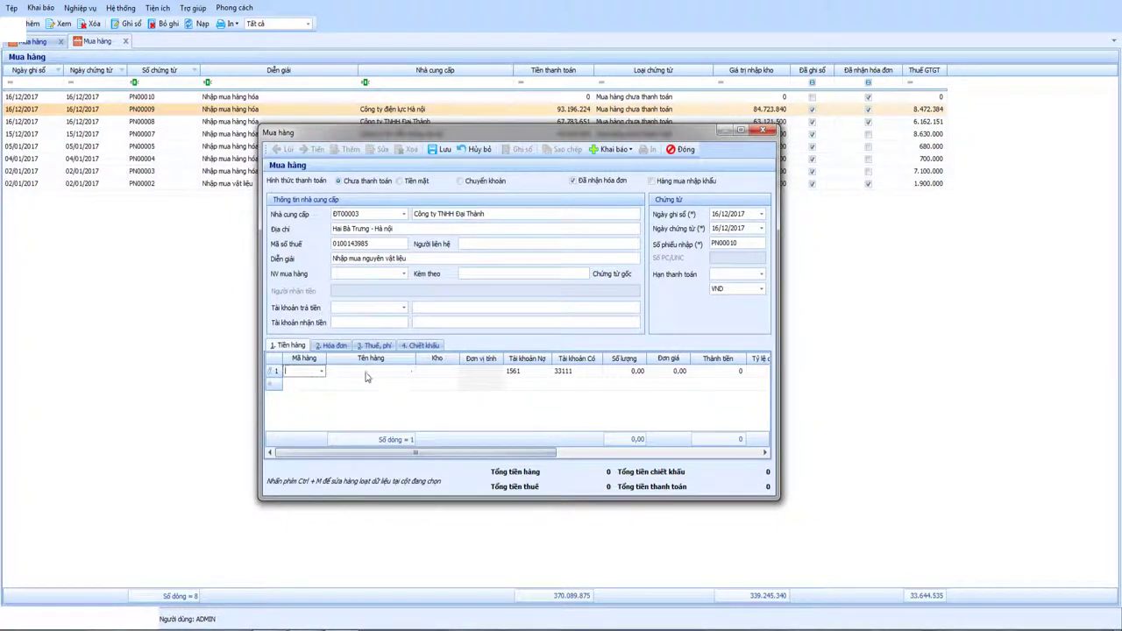
# Step: Select Đá 1x2 (VT00004) as the first goods line's item and KCT01 as its warehouse (Kho)
pyautogui.click(321, 371)
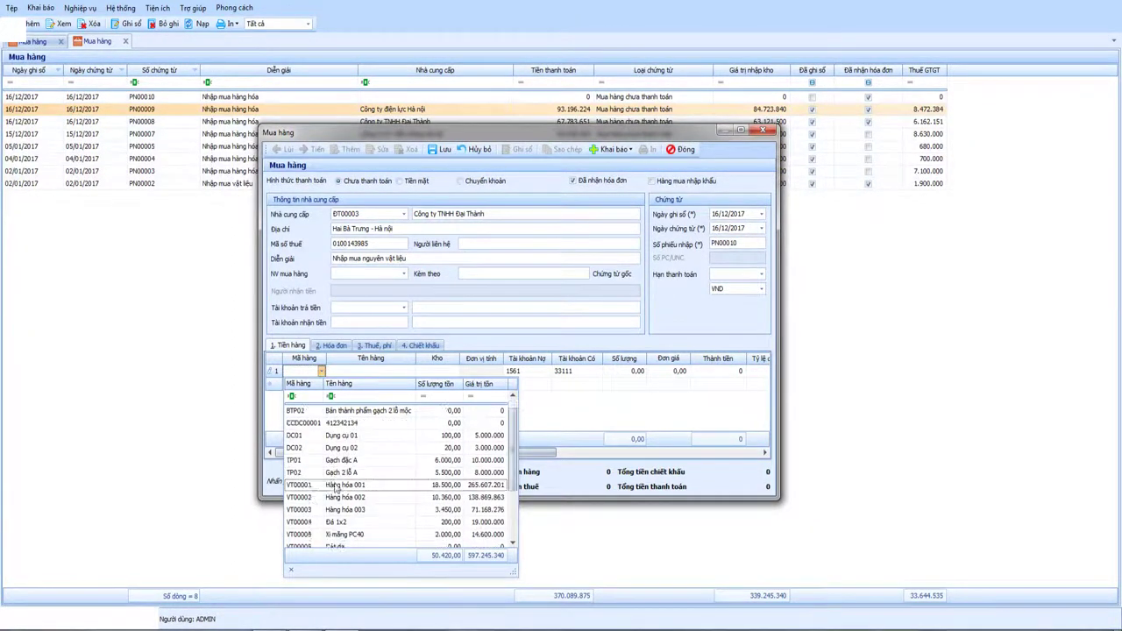
pyautogui.scroll(-2, 335, 465)
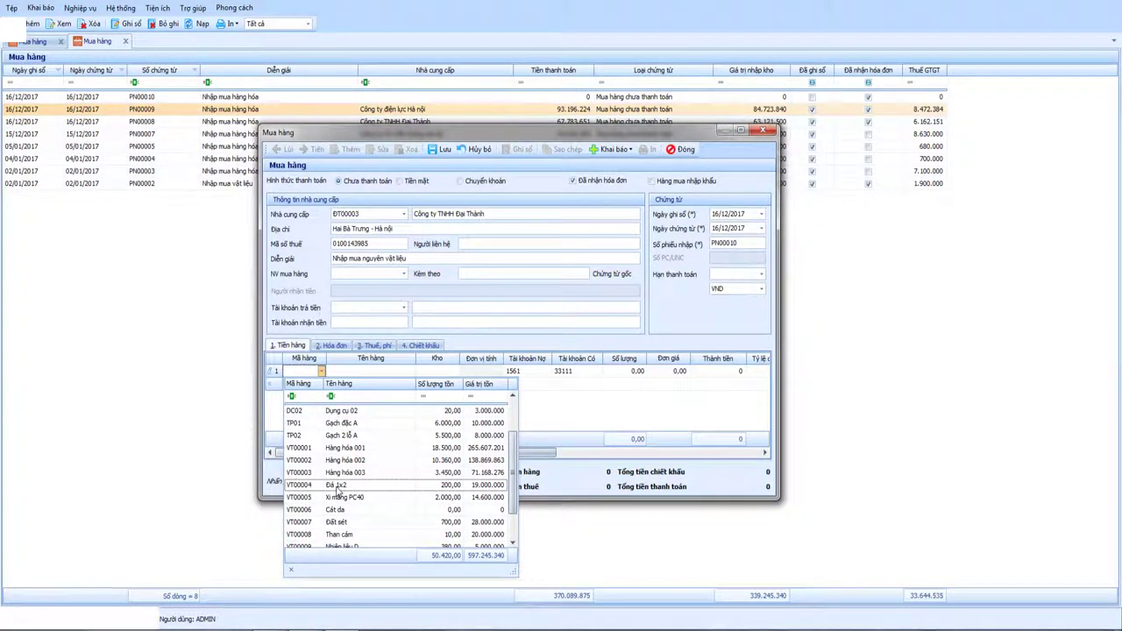
pyautogui.click(338, 486)
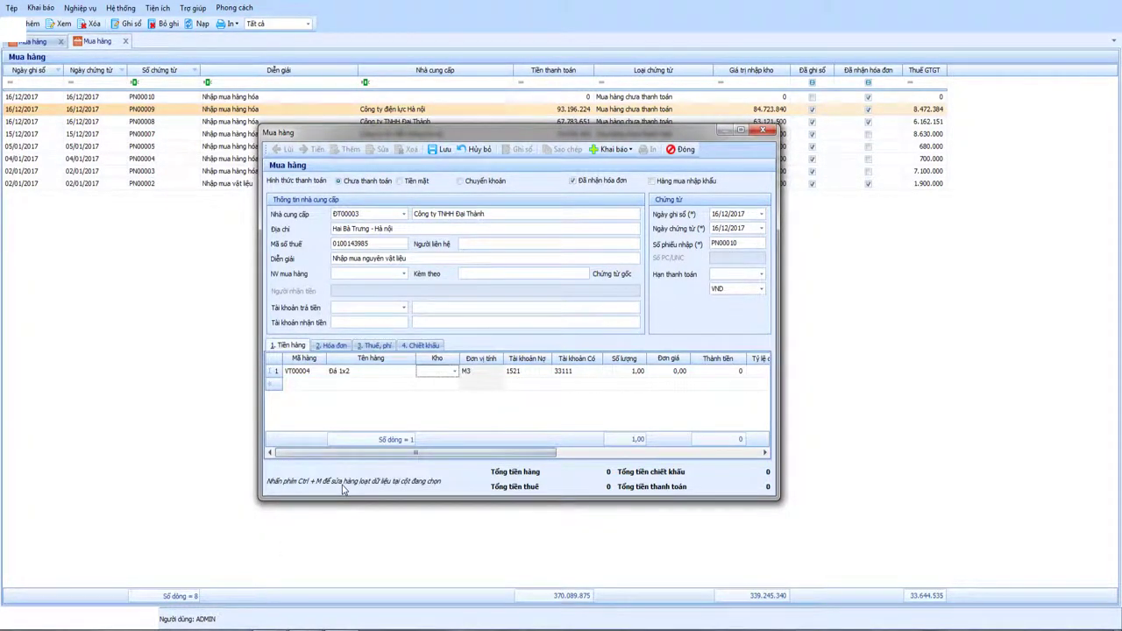
pyautogui.click(454, 370)
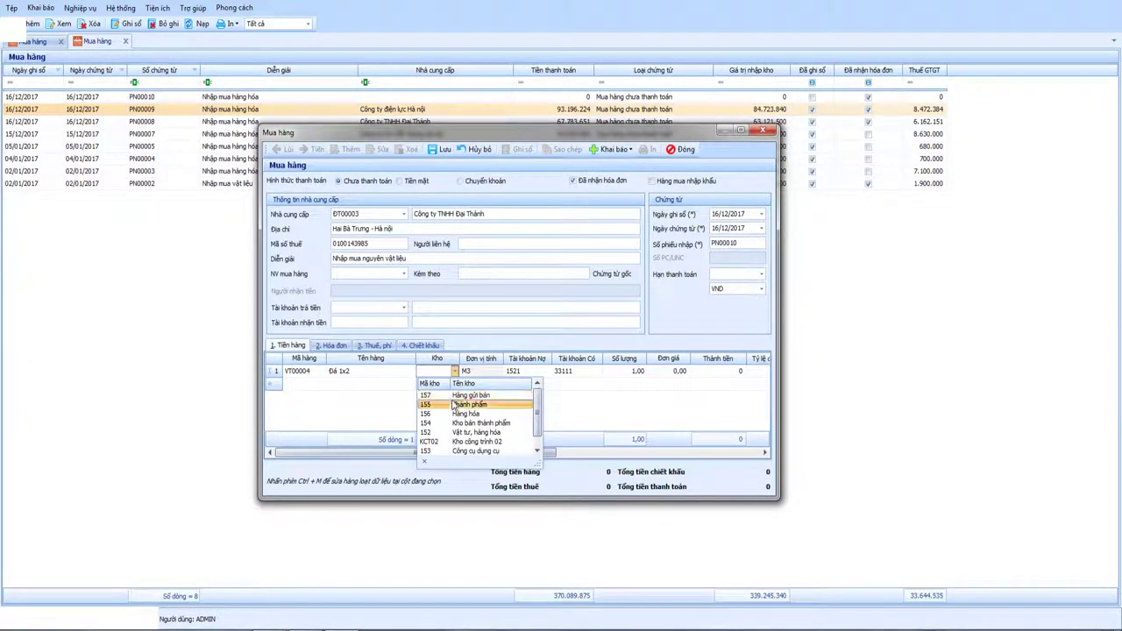
pyautogui.click(444, 451)
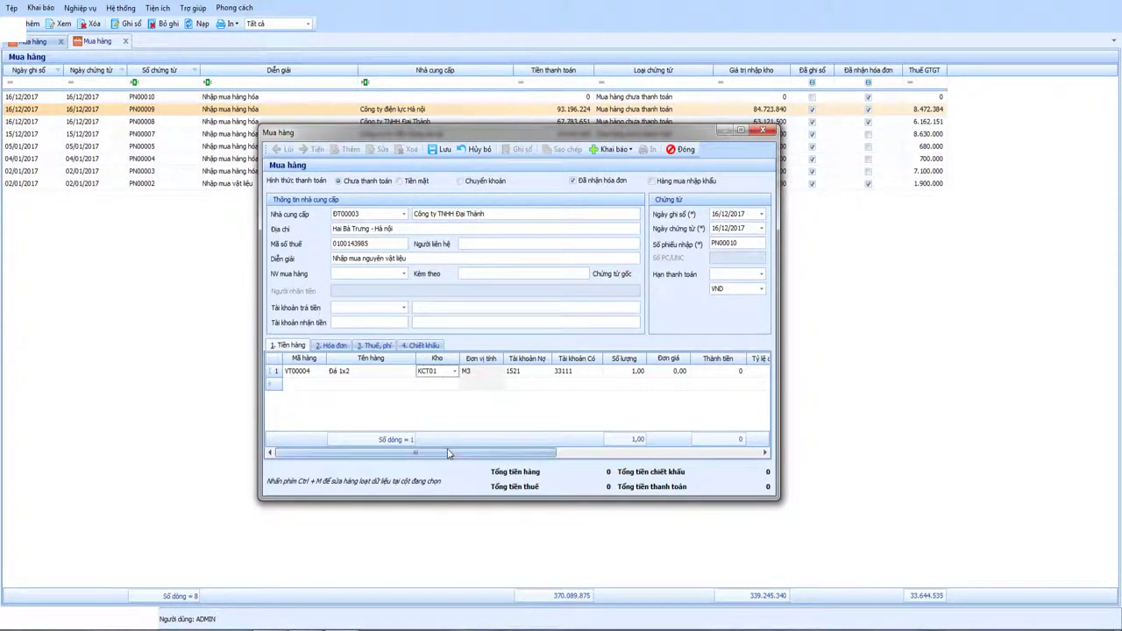
# Step: Set the Đá 1x2 line's quantity (Số lượng) to 200 and unit price (Đơn giá) to 125.000
pyautogui.press('Tab')
pyautogui.press('Tab')
pyautogui.press('Tab')
pyautogui.press('Tab')
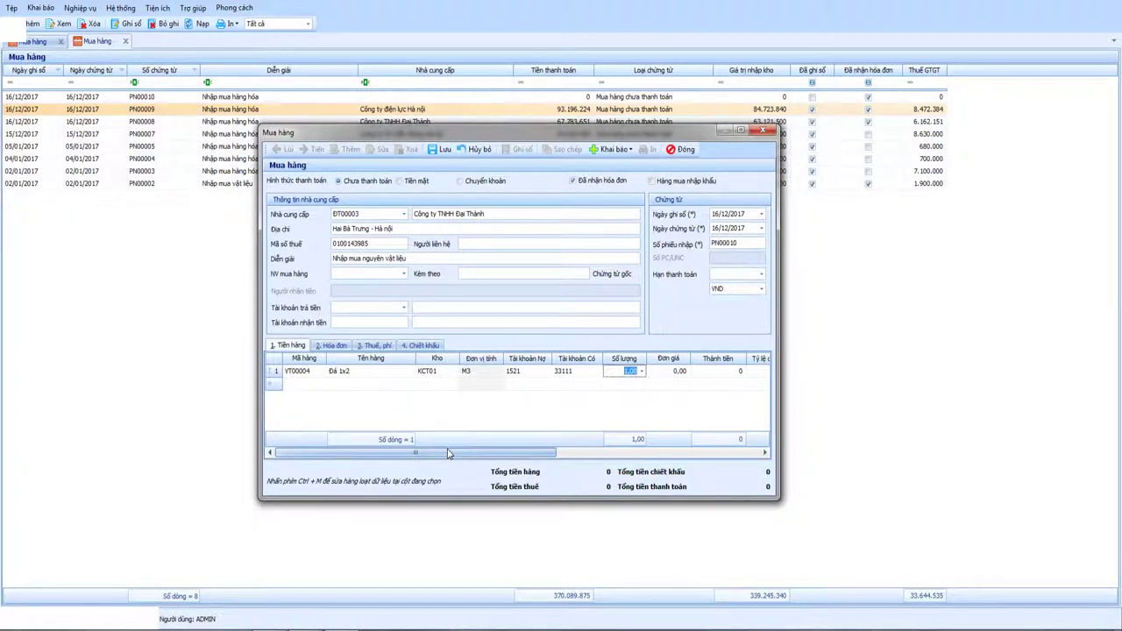
pyautogui.write('200')
pyautogui.press('Tab')
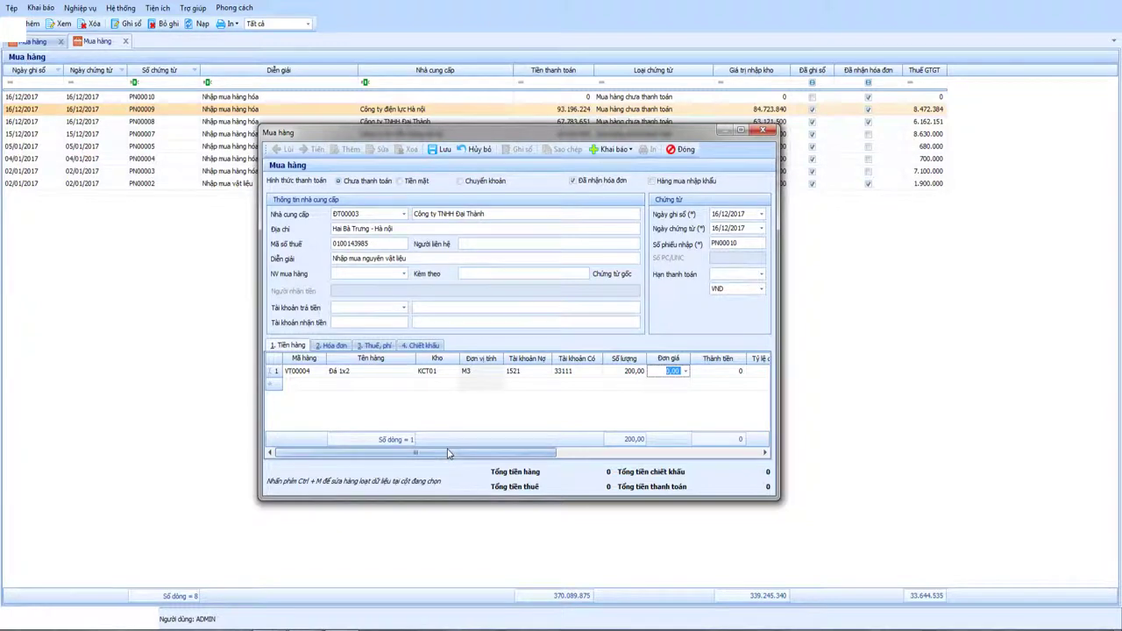
pyautogui.write('125.000')
pyautogui.press('Tab')
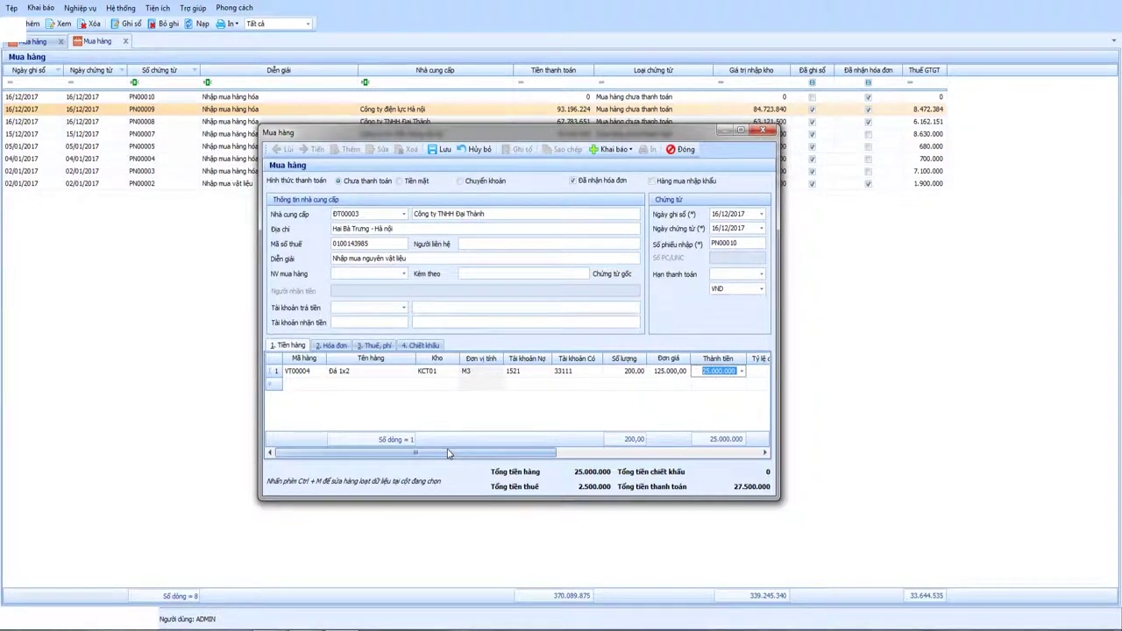
# Step: Assign the Đá 1x2 line to cost object (Đối tượng THCP) CT01 and cost item (Khoản mục CP) NVLTT
pyautogui.moveTo(449, 453); pyautogui.dragTo(623, 462)
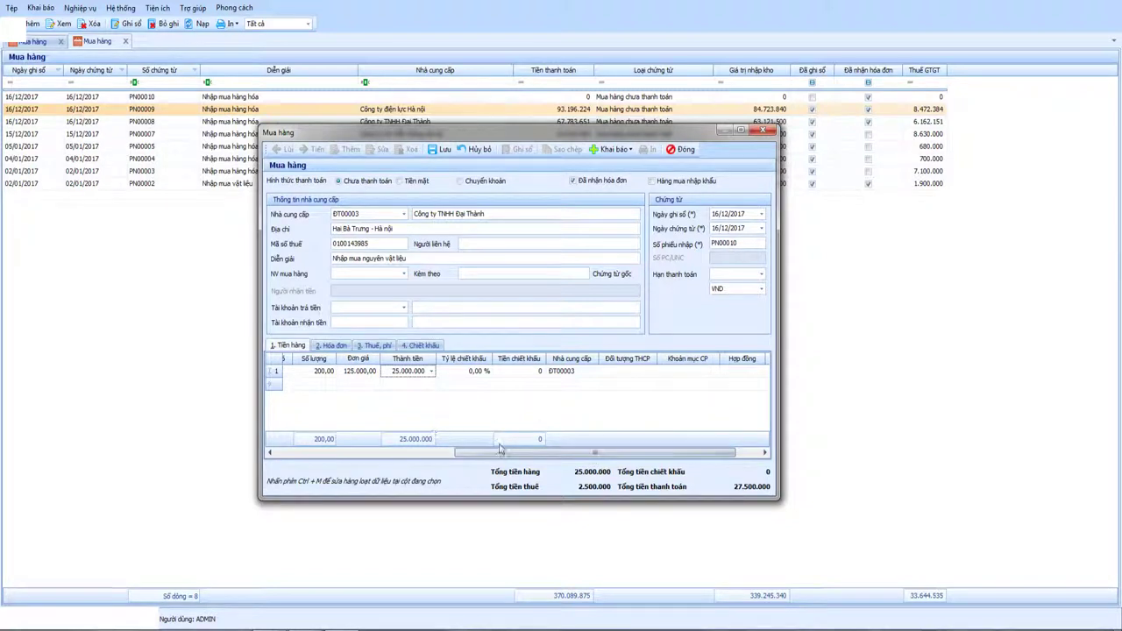
pyautogui.moveTo(600, 454); pyautogui.dragTo(527, 455)
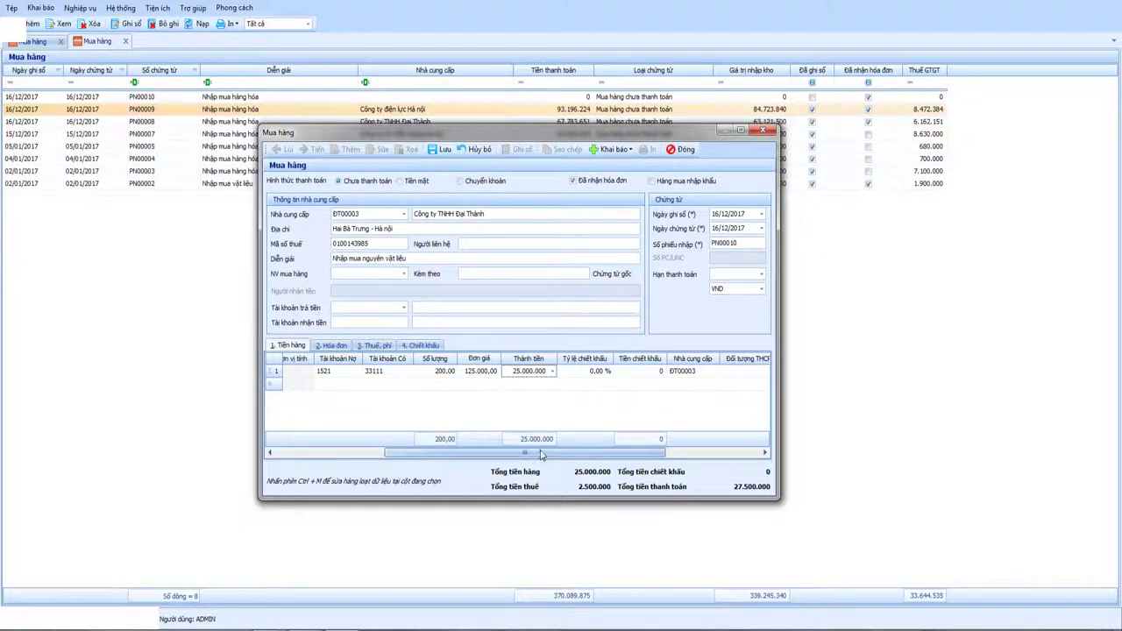
pyautogui.moveTo(523, 454); pyautogui.dragTo(621, 454)
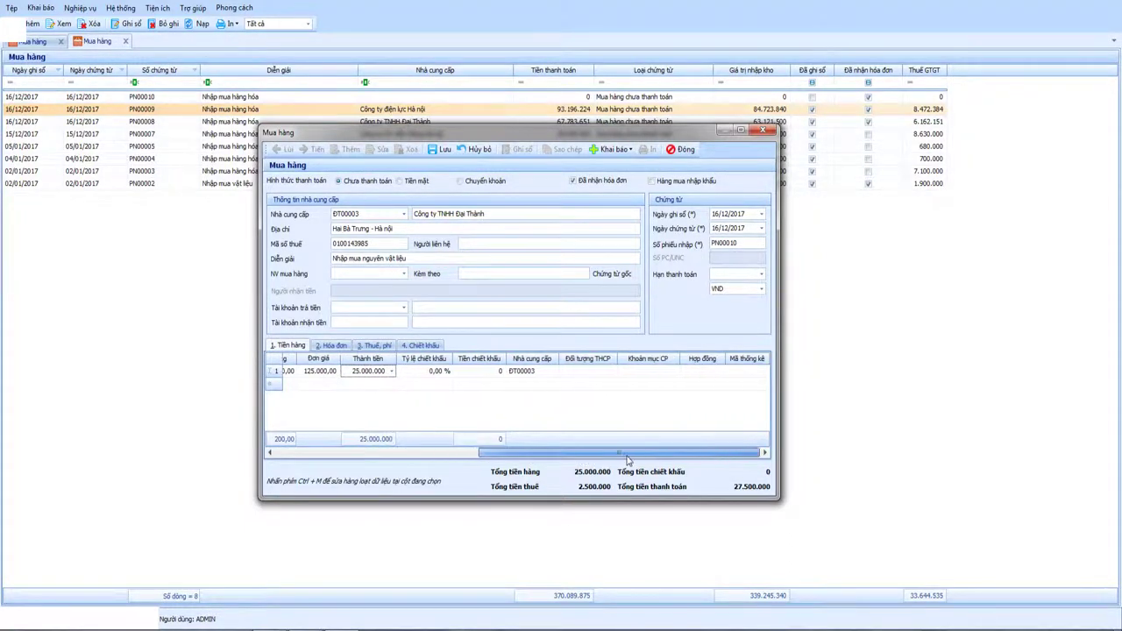
pyautogui.click(613, 371)
pyautogui.click(612, 371)
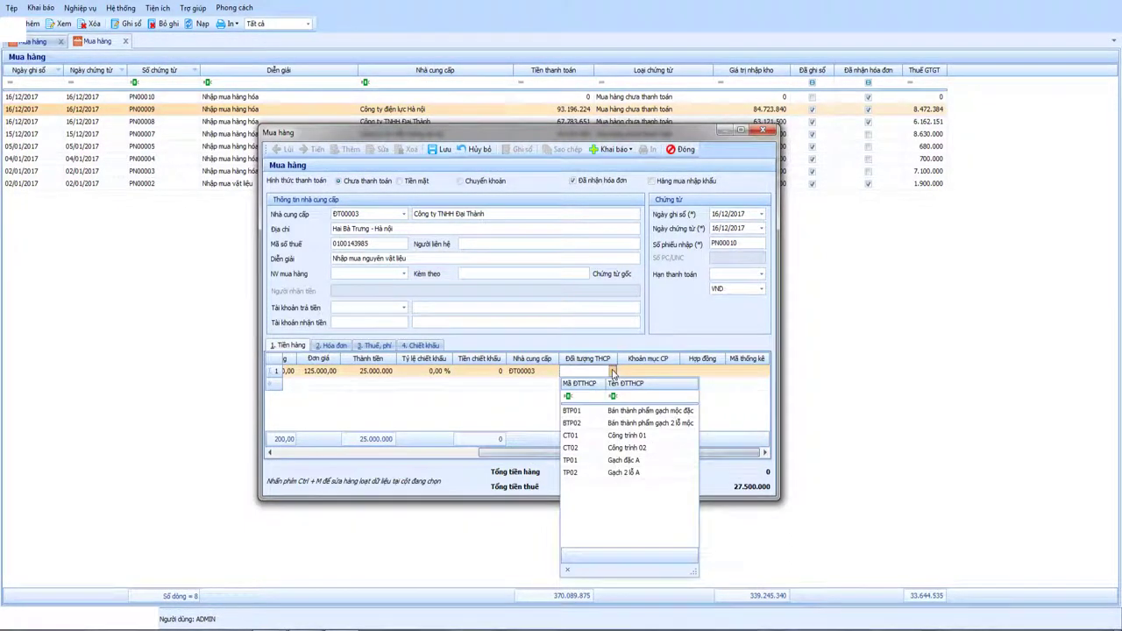
pyautogui.click(615, 436)
pyautogui.click(672, 370)
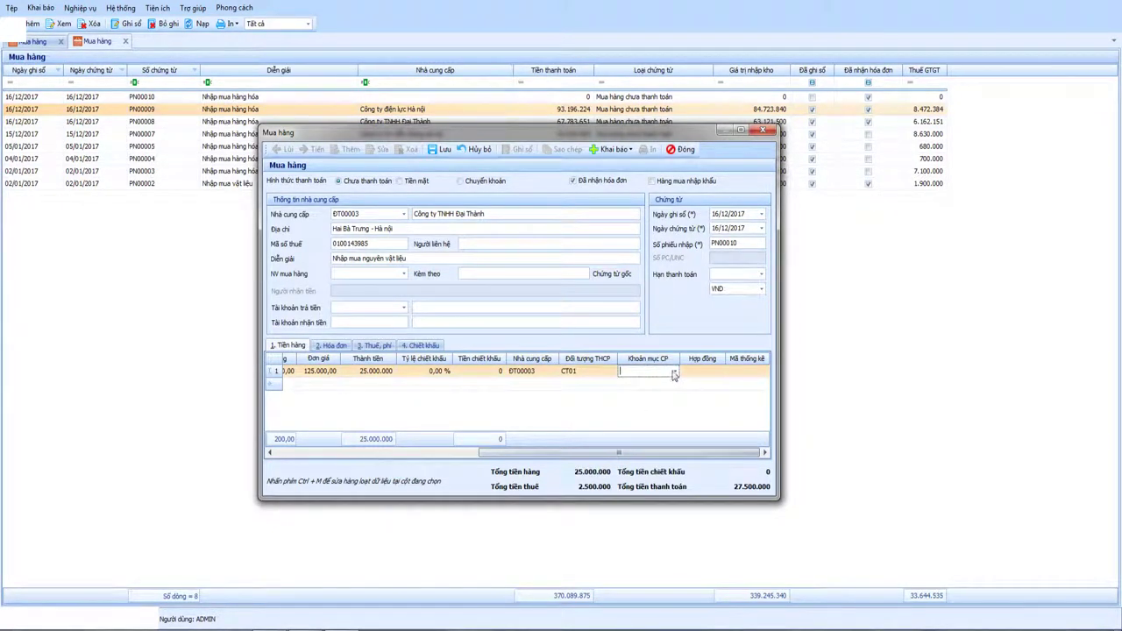
pyautogui.click(674, 372)
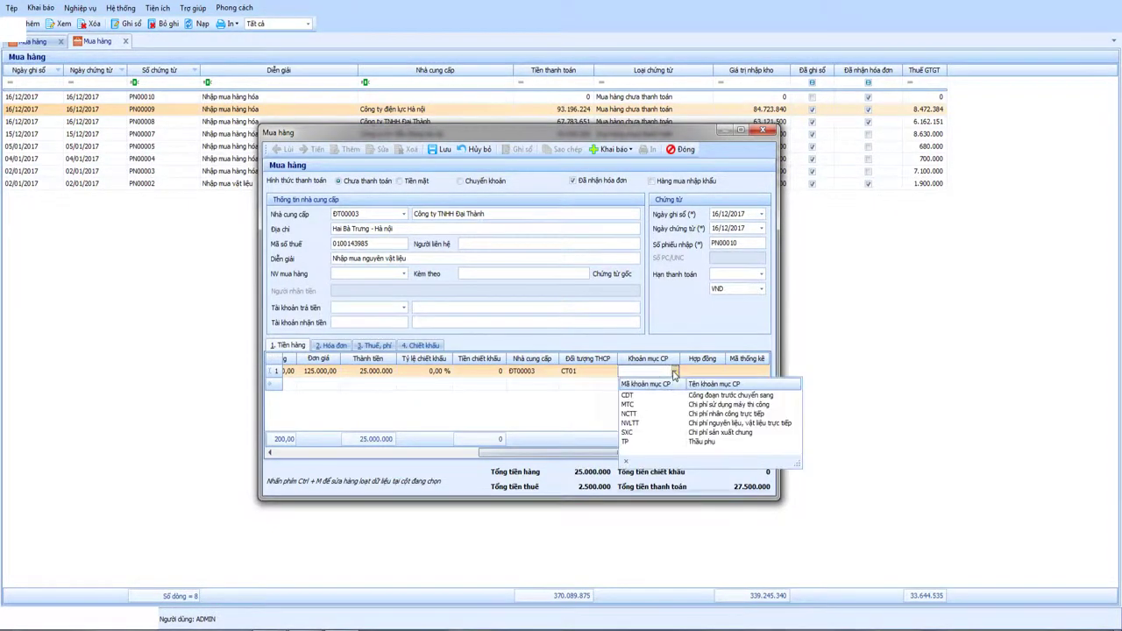
pyautogui.click(647, 424)
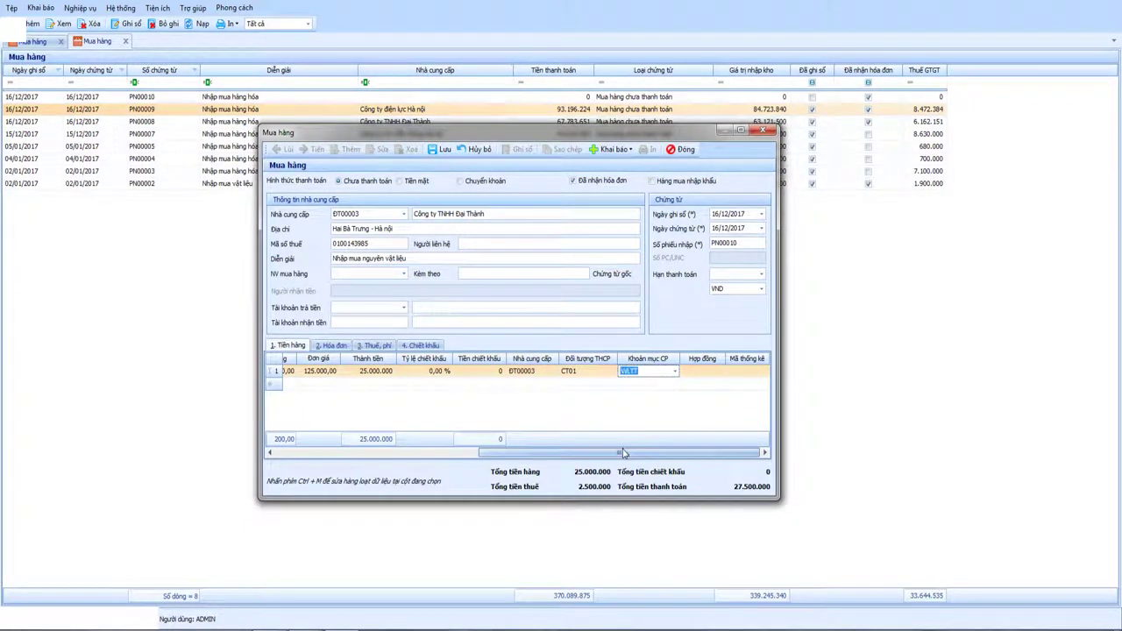
# Step: Add a second goods line for Xi măng PC40 (VT00005)
pyautogui.moveTo(622, 453); pyautogui.dragTo(615, 454)
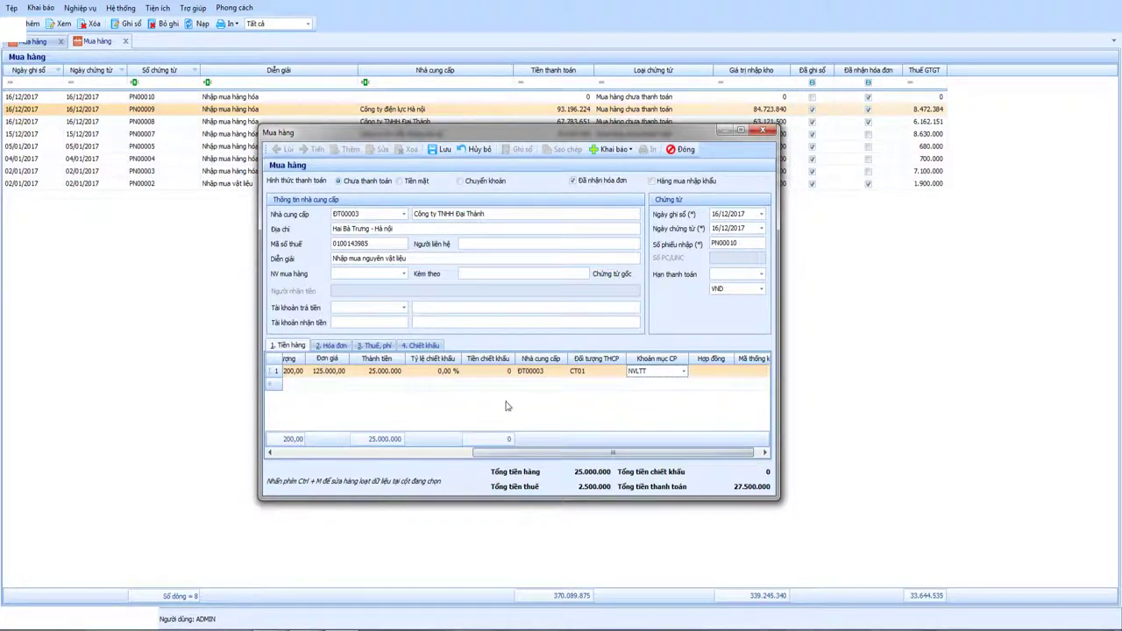
pyautogui.moveTo(611, 455); pyautogui.dragTo(408, 455)
pyautogui.click(302, 383)
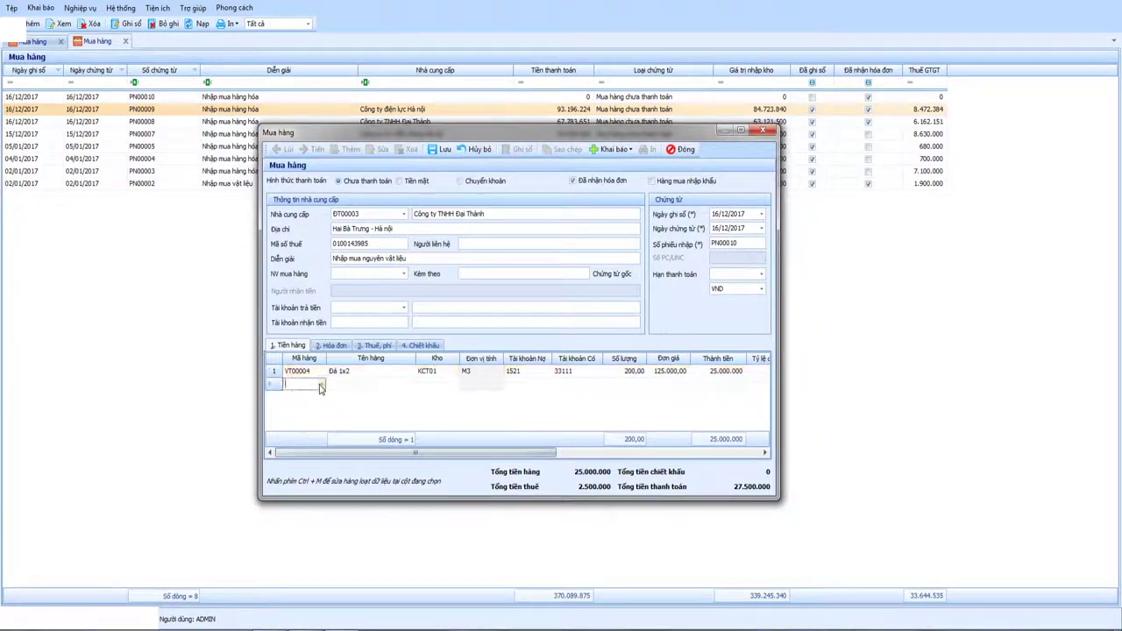
pyautogui.click(322, 384)
pyautogui.scroll(-1, 325, 413)
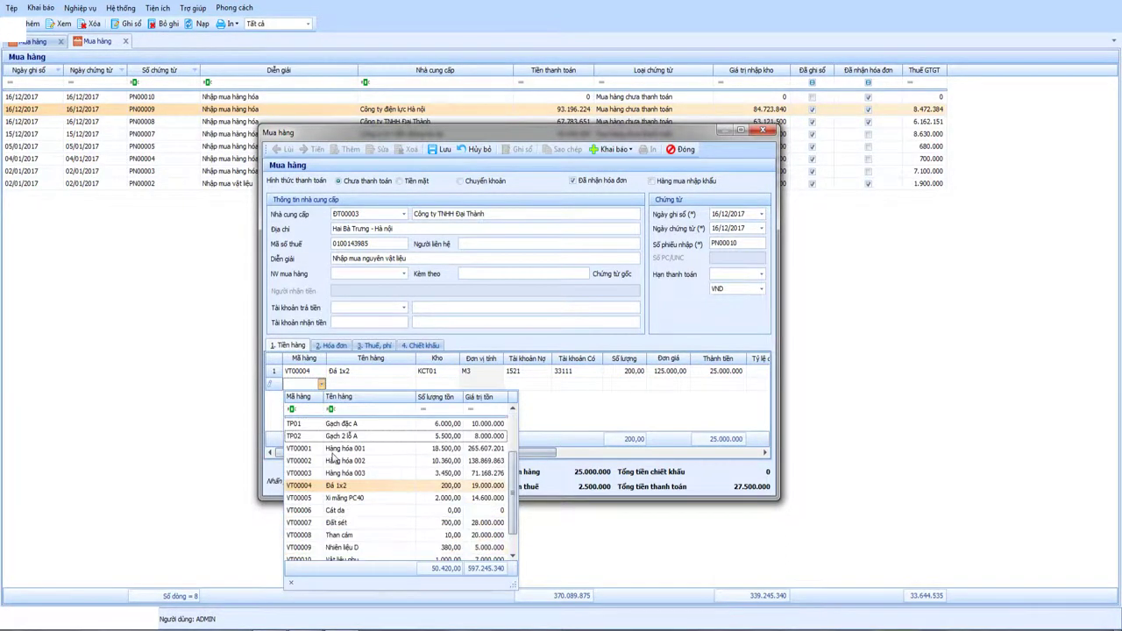
pyautogui.click(334, 501)
# Step: Set the Xi măng PC40 line's quantity to 300 and unit price to 150.000
pyautogui.press('Tab')
pyautogui.press('Tab')
pyautogui.press('Tab')
pyautogui.press('Tab')
pyautogui.press('Tab')
pyautogui.press('Tab')
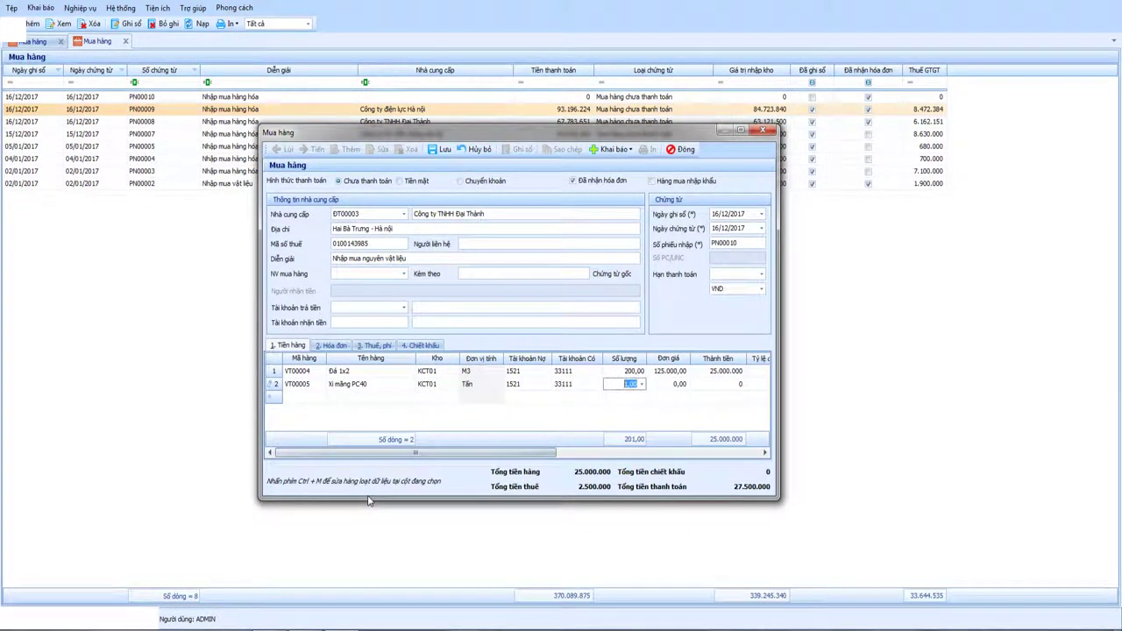
pyautogui.write('300')
pyautogui.press('Tab')
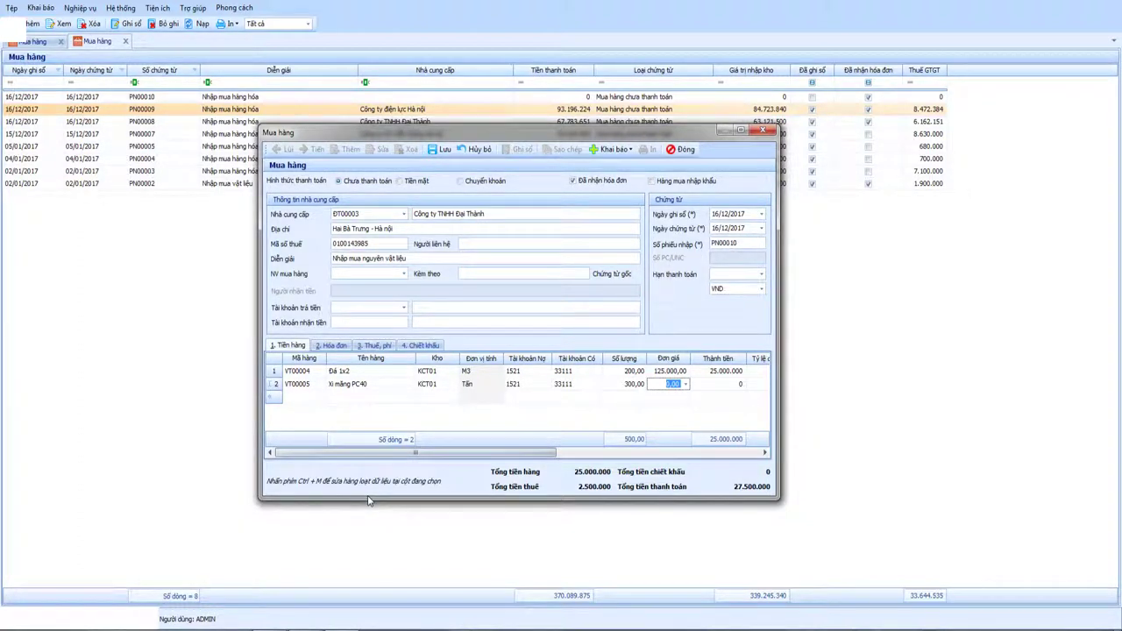
pyautogui.write('150.000')
pyautogui.press('Tab')
pyautogui.press('Tab')
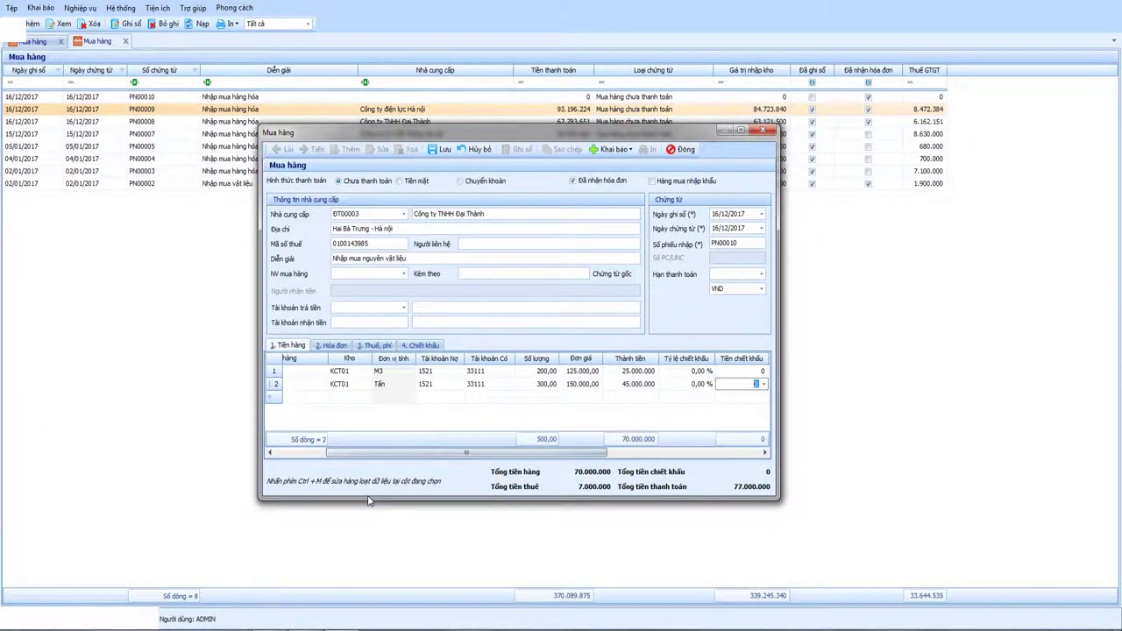
pyautogui.press('Tab')
# Step: Show the voucher's invoice details (Hóa đơn) and set the invoice type to Hóa đơn GTGT for both lines
pyautogui.moveTo(480, 457); pyautogui.dragTo(660, 455)
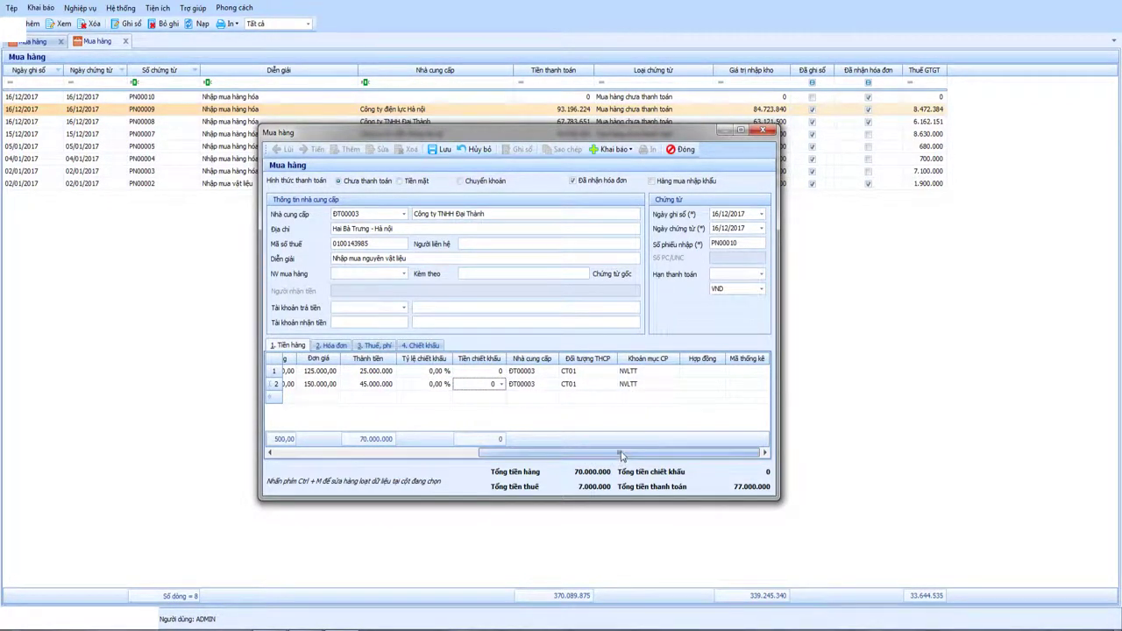
pyautogui.moveTo(620, 453); pyautogui.dragTo(350, 455)
pyautogui.click(333, 346)
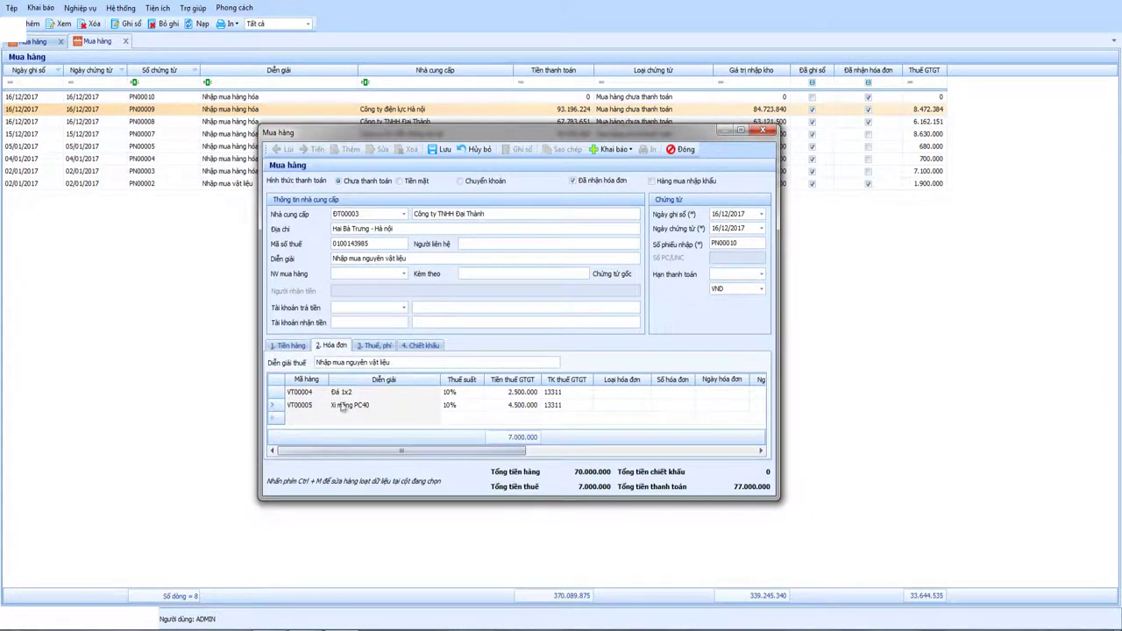
pyautogui.click(384, 396)
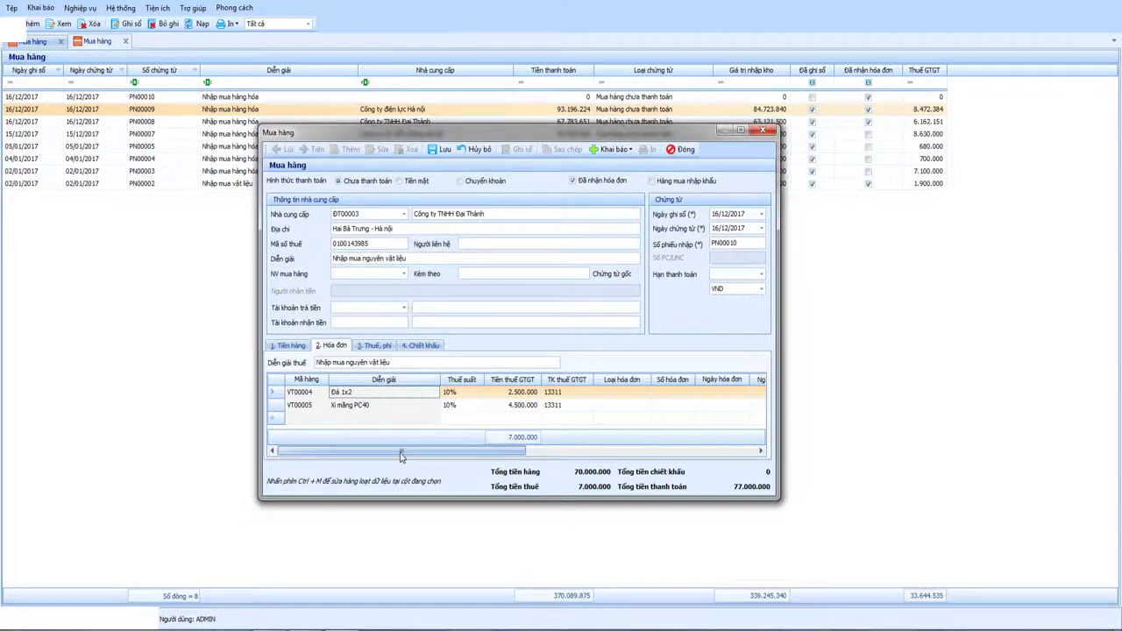
pyautogui.moveTo(403, 454); pyautogui.dragTo(465, 454)
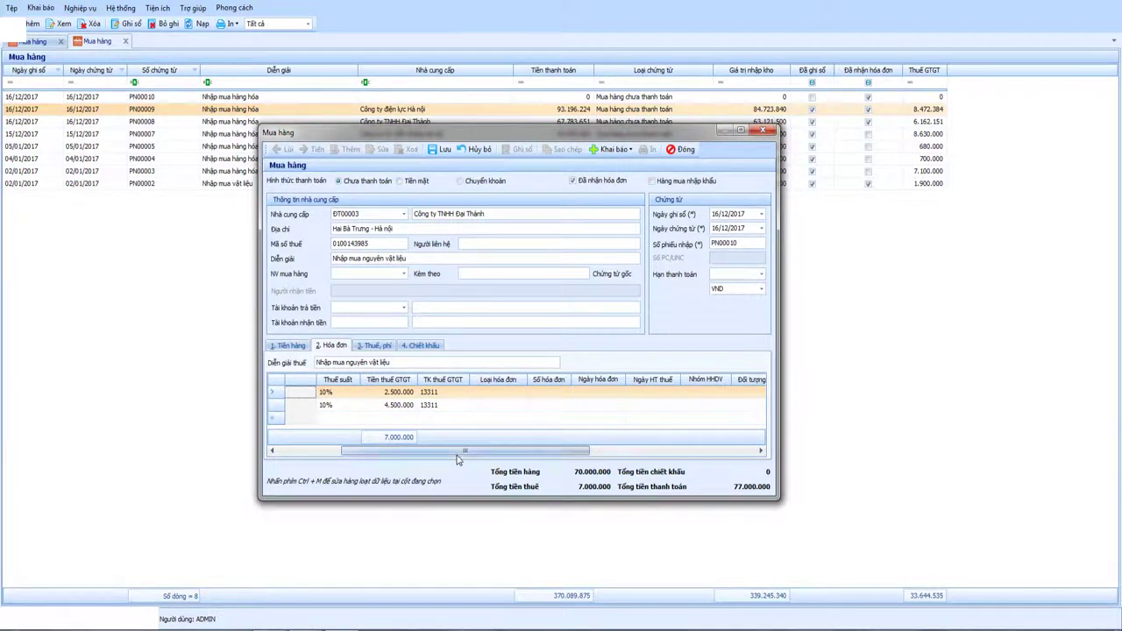
pyautogui.click(361, 396)
pyautogui.press('Tab')
pyautogui.press('Tab')
pyautogui.press('Tab')
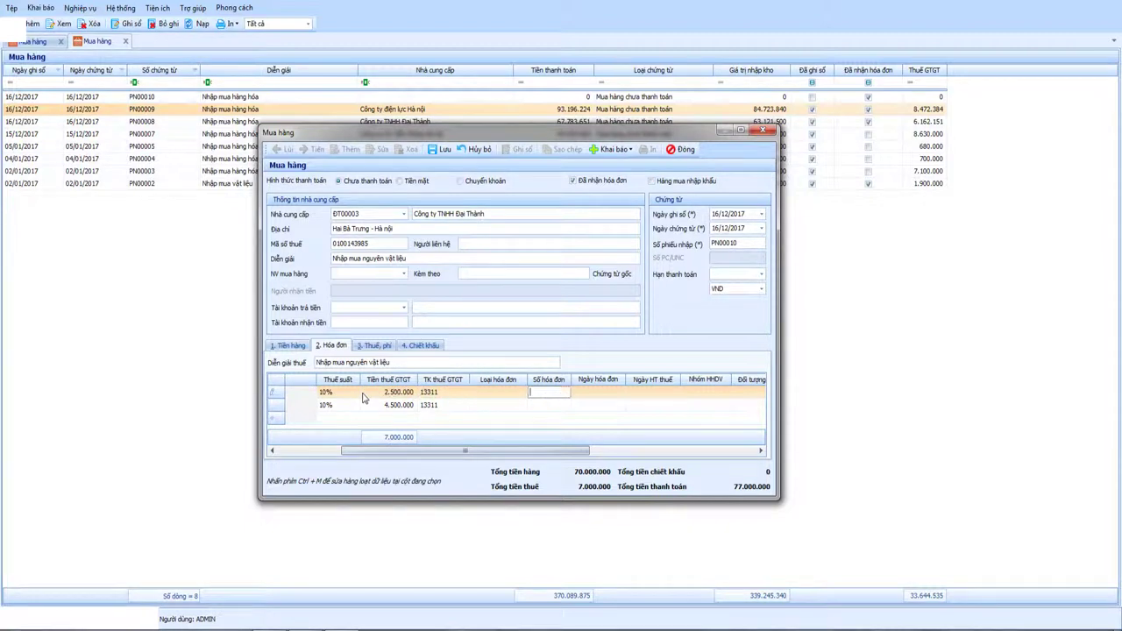
pyautogui.hotkey('shift', 'Tab')
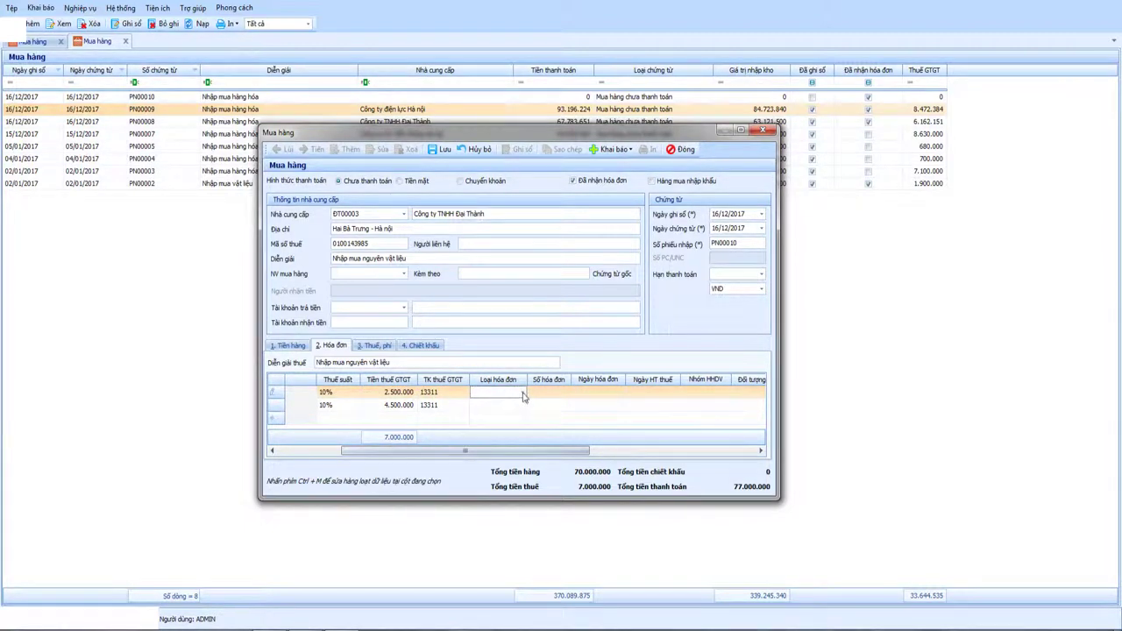
pyautogui.click(522, 394)
pyautogui.click(517, 426)
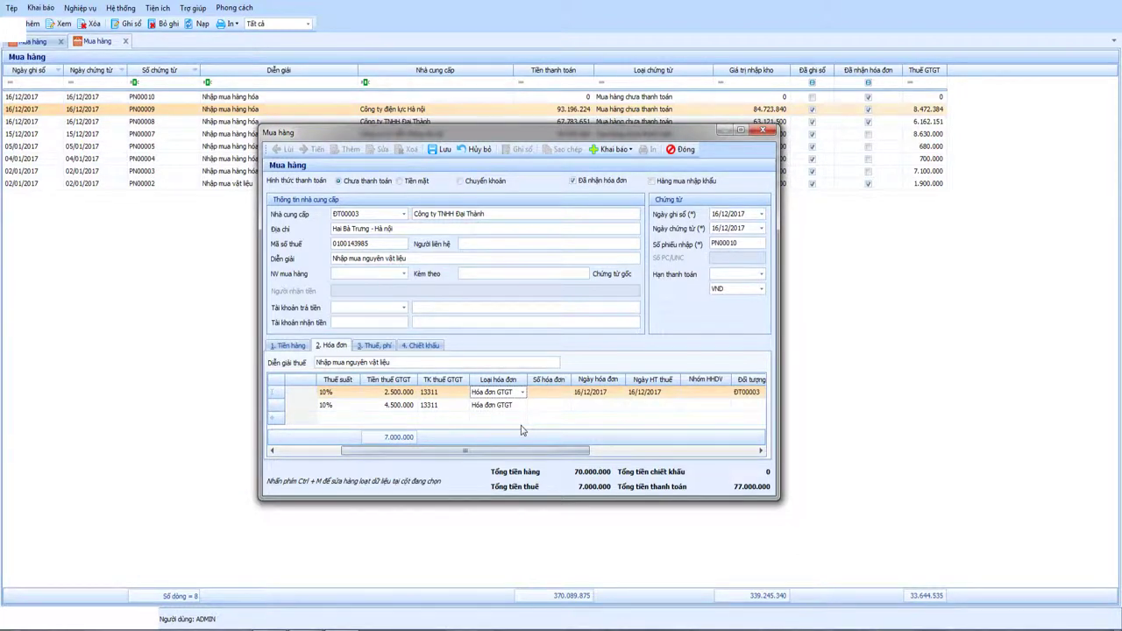
# Step: Enter invoice number (Số hóa đơn) 0123654 for the first line and apply it to the second line
pyautogui.press('Tab')
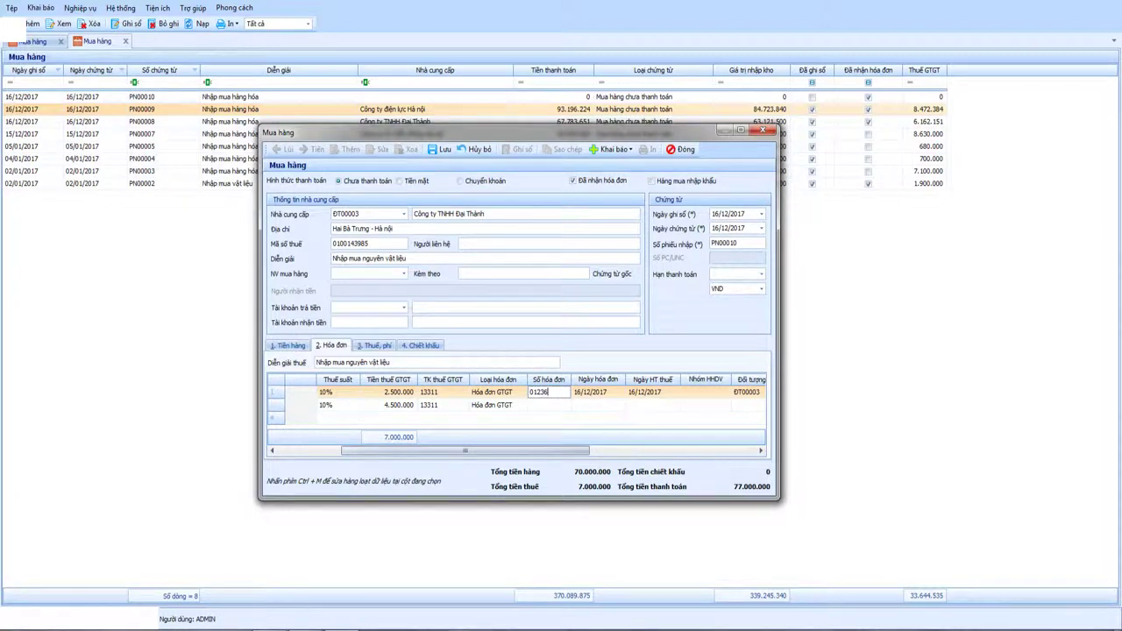
pyautogui.write('0123654')
pyautogui.hotkey('shift', 'Home')
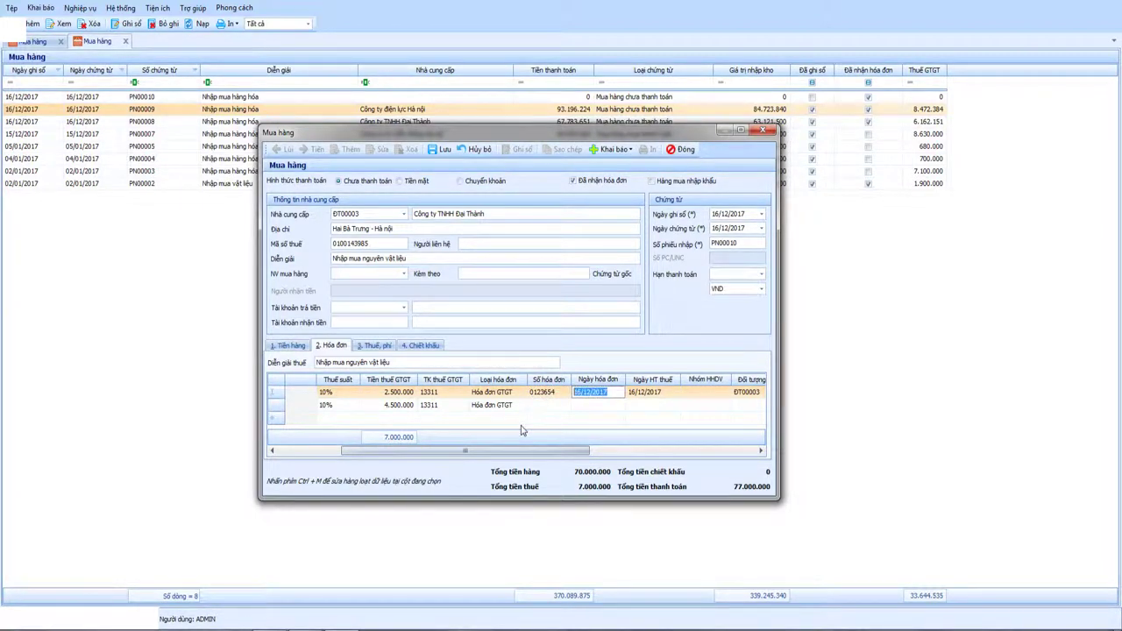
pyautogui.hotkey('ctrl', 'm')
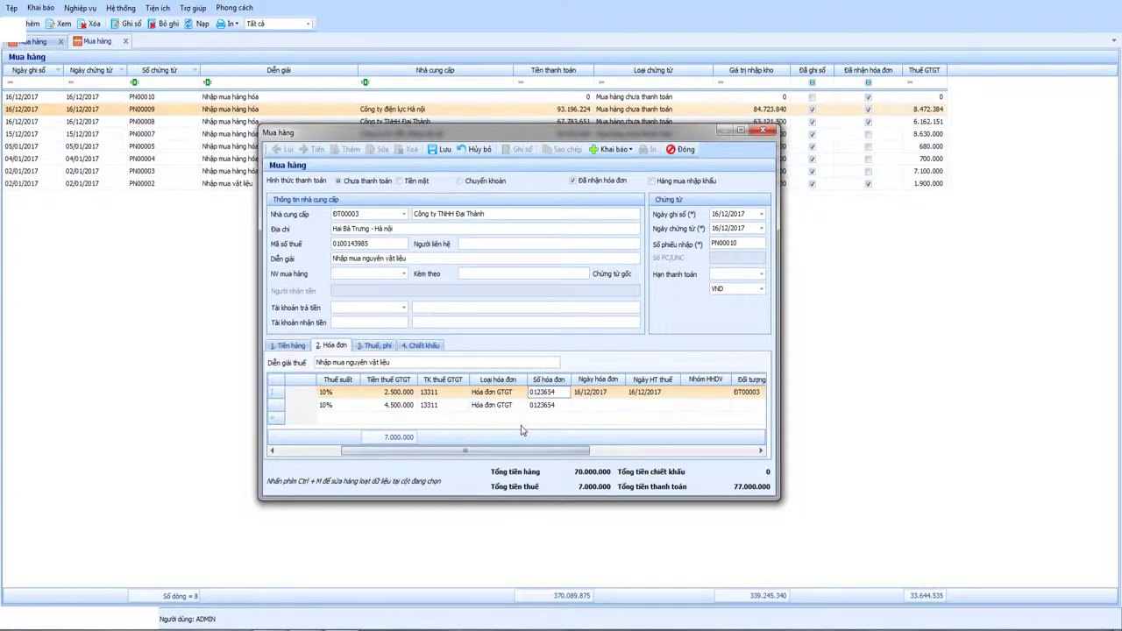
# Step: Apply the first line's invoice date and tax accounting date (Ngày HT thuế), both 16/12/2017, to the second line
pyautogui.press('Tab')
pyautogui.hotkey('ctrl', 'm')
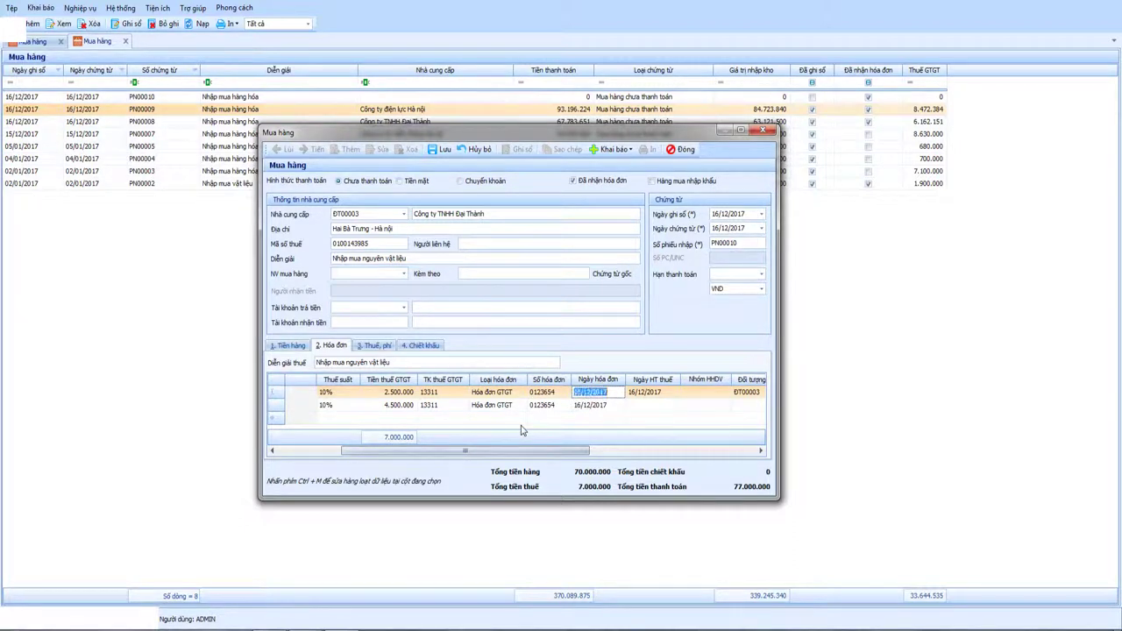
pyautogui.press('Tab')
pyautogui.hotkey('ctrl', 'm')
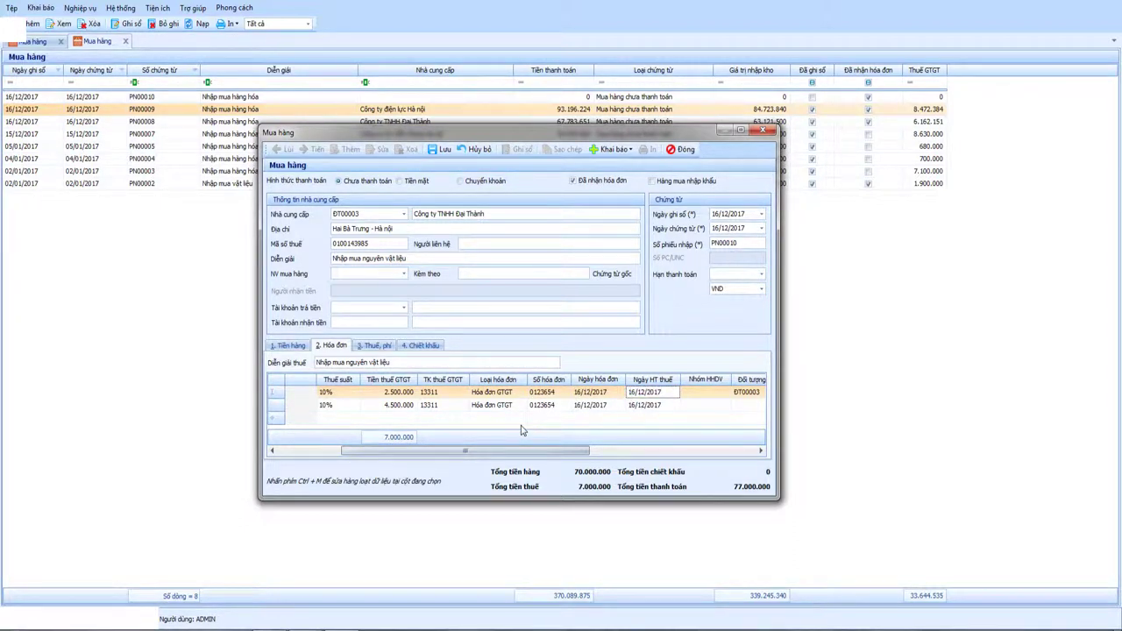
# Step: Set the goods and services group (Nhóm HHDV) to 1 for both invoice lines
pyautogui.press('F2')
pyautogui.press('Tab')
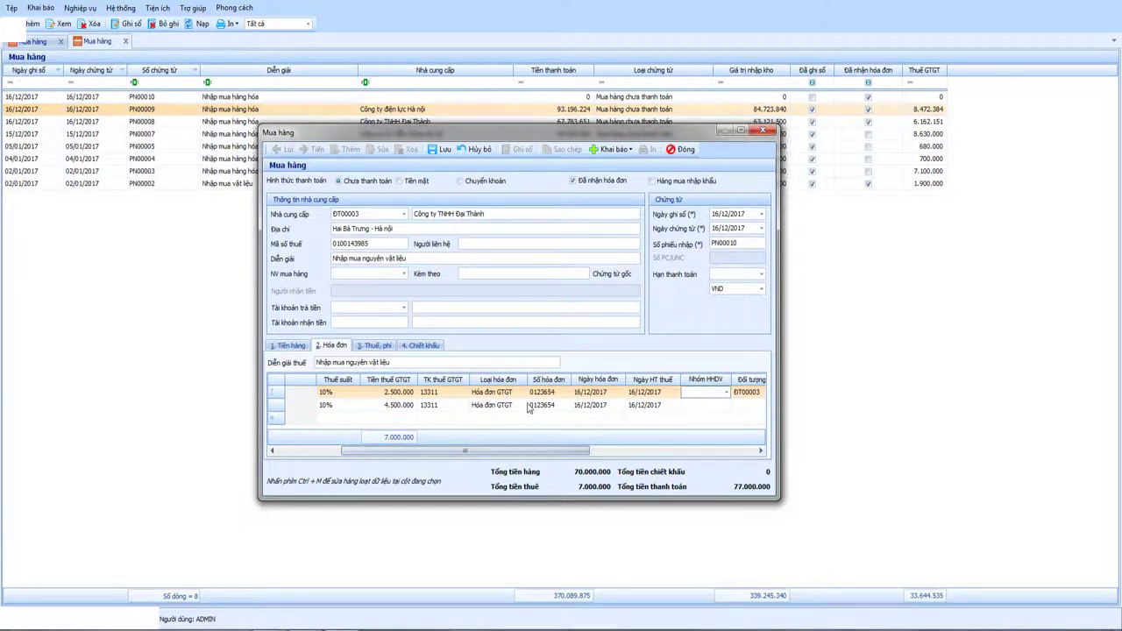
pyautogui.click(728, 395)
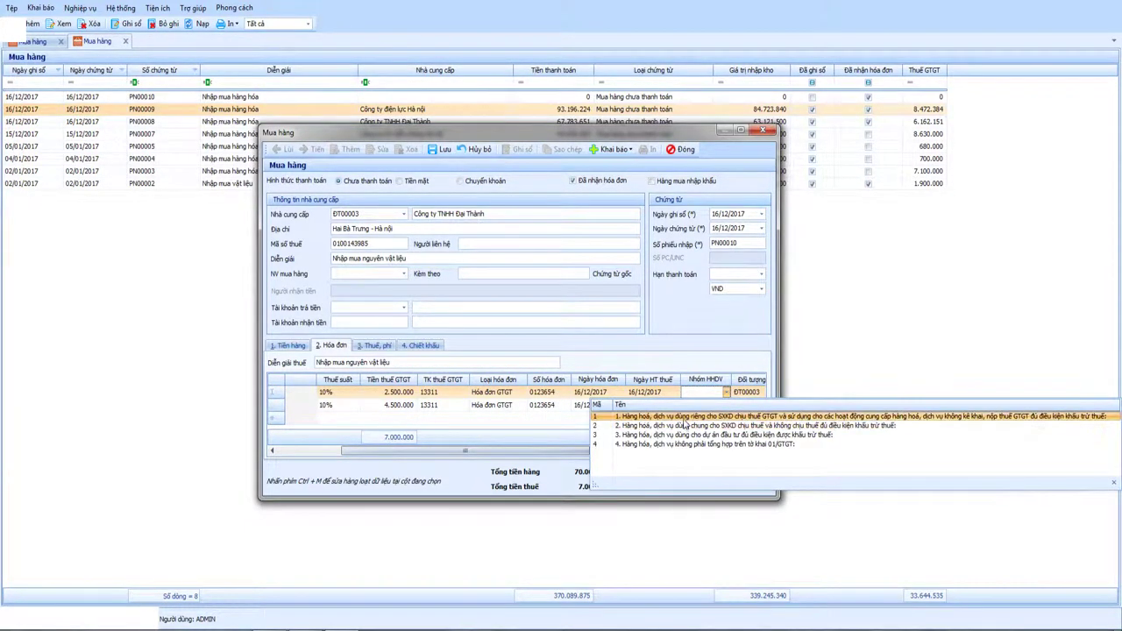
pyautogui.click(684, 423)
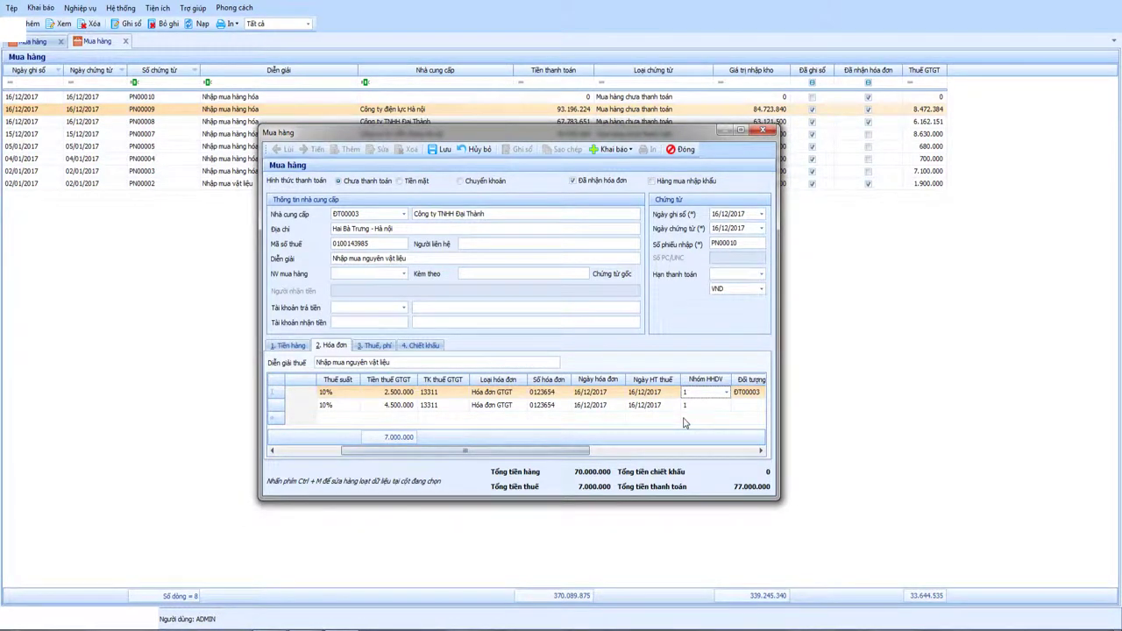
# Step: Apply the first invoice line's tax object (Đối tượng thuế) code, name, tax code and address to the second line
pyautogui.press('Tab')
pyautogui.hotkey('ctrl', 'm')
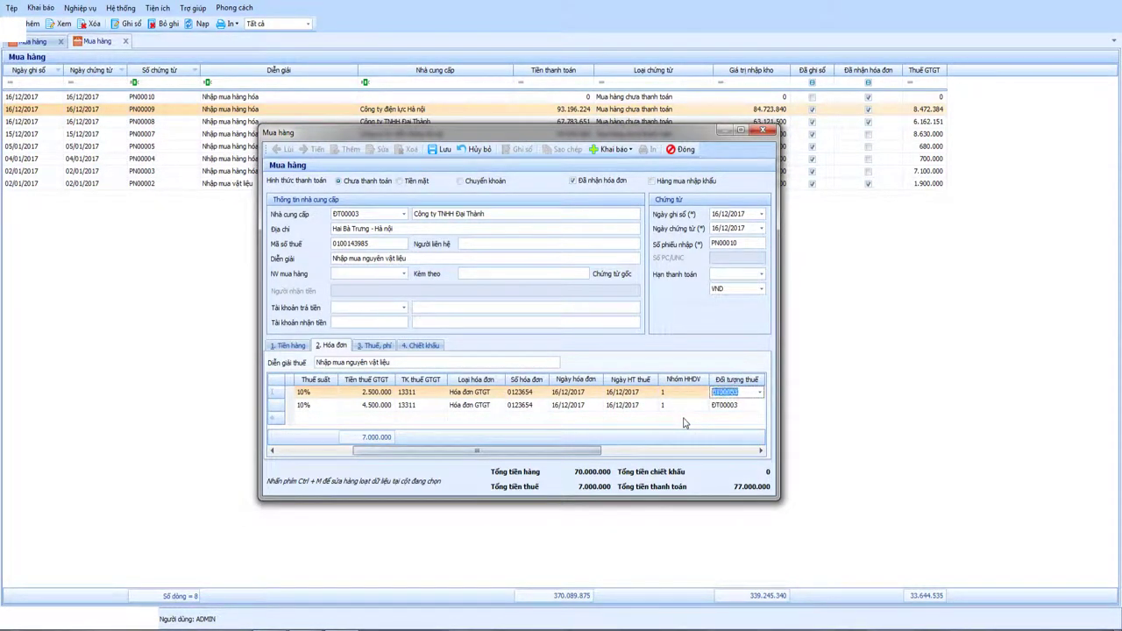
pyautogui.press('Tab')
pyautogui.hotkey('ctrl', 'm')
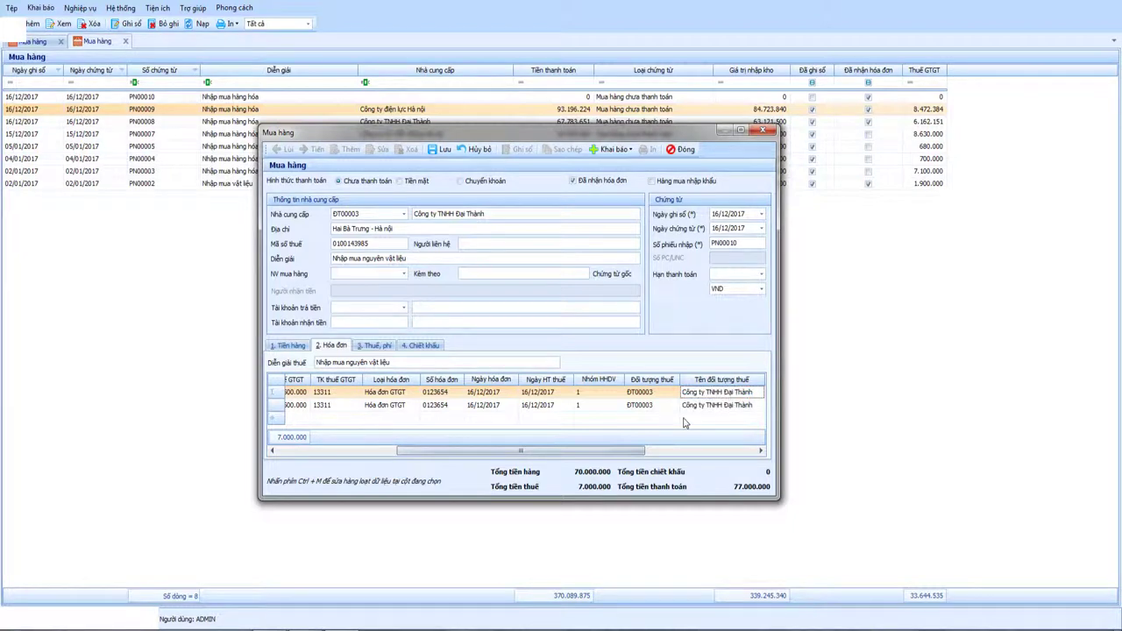
pyautogui.press('Tab')
pyautogui.hotkey('ctrl', 'm')
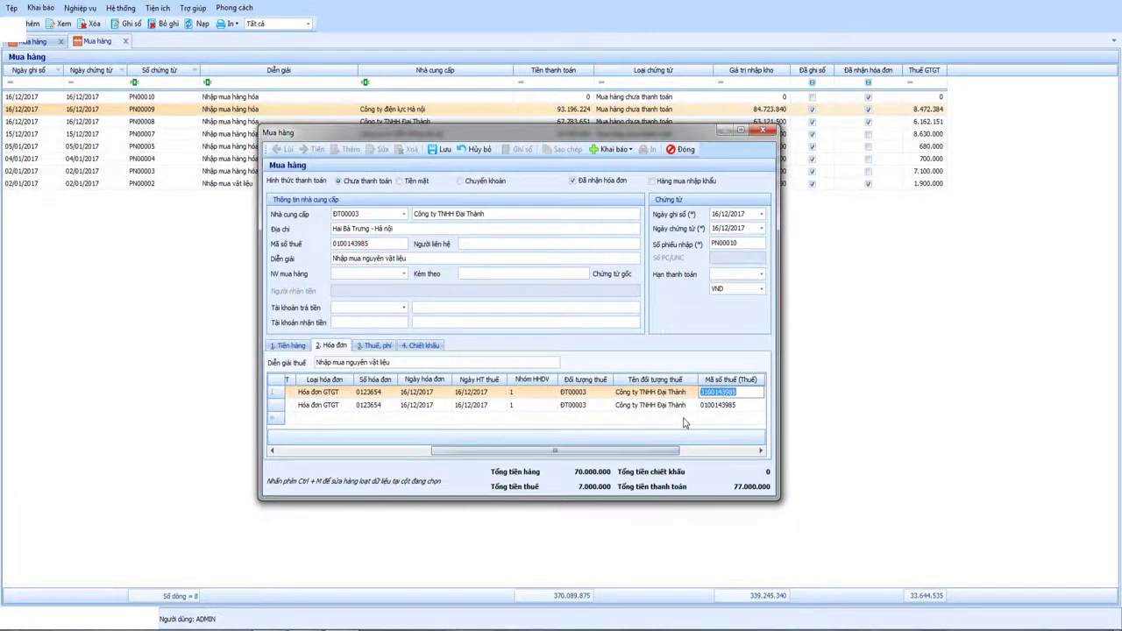
pyautogui.press('Tab')
pyautogui.press('Tab')
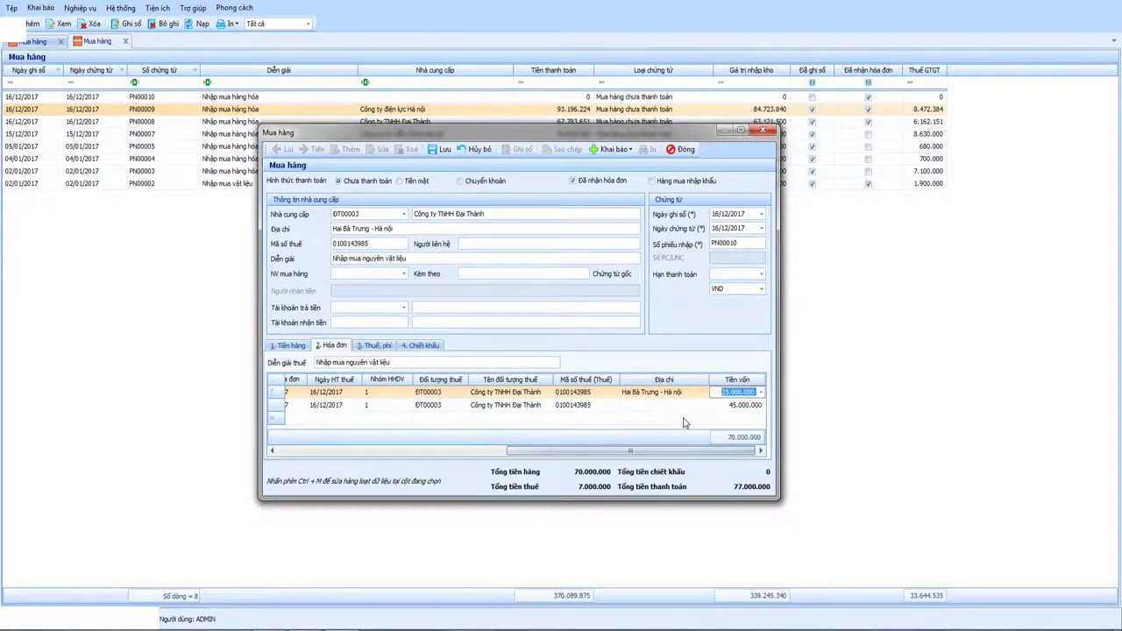
pyautogui.hotkey('shift', 'Tab')
pyautogui.hotkey('ctrl', 'm')
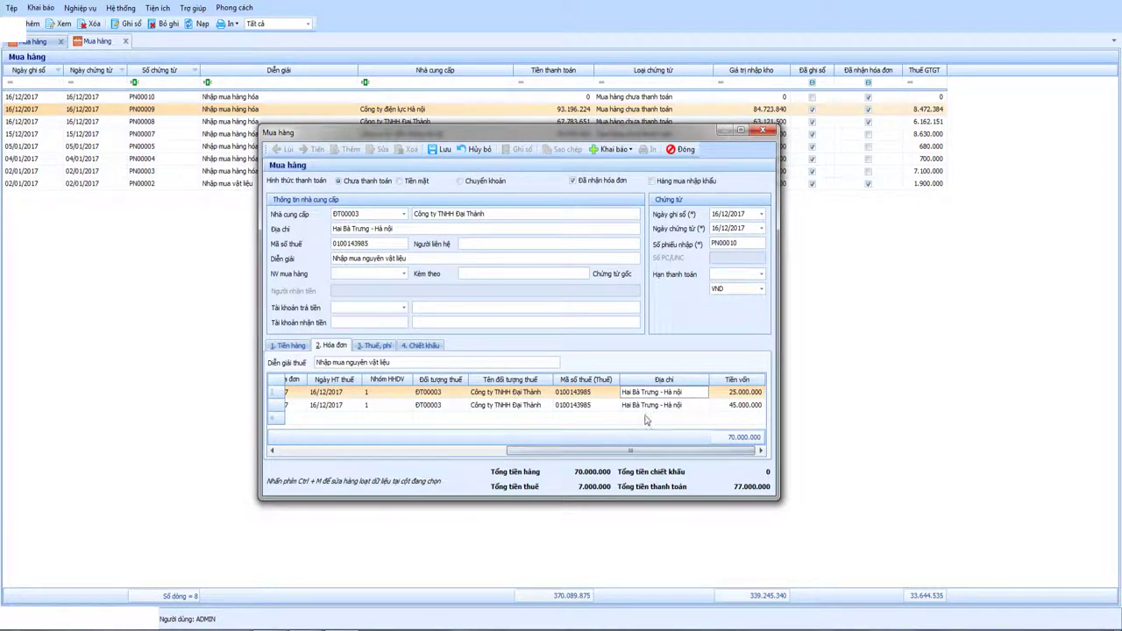
# Step: Examine the voucher's tax and fee details (Thuế, phí) and its discount details (Chiết khấu)
pyautogui.moveTo(601, 449); pyautogui.dragTo(347, 439)
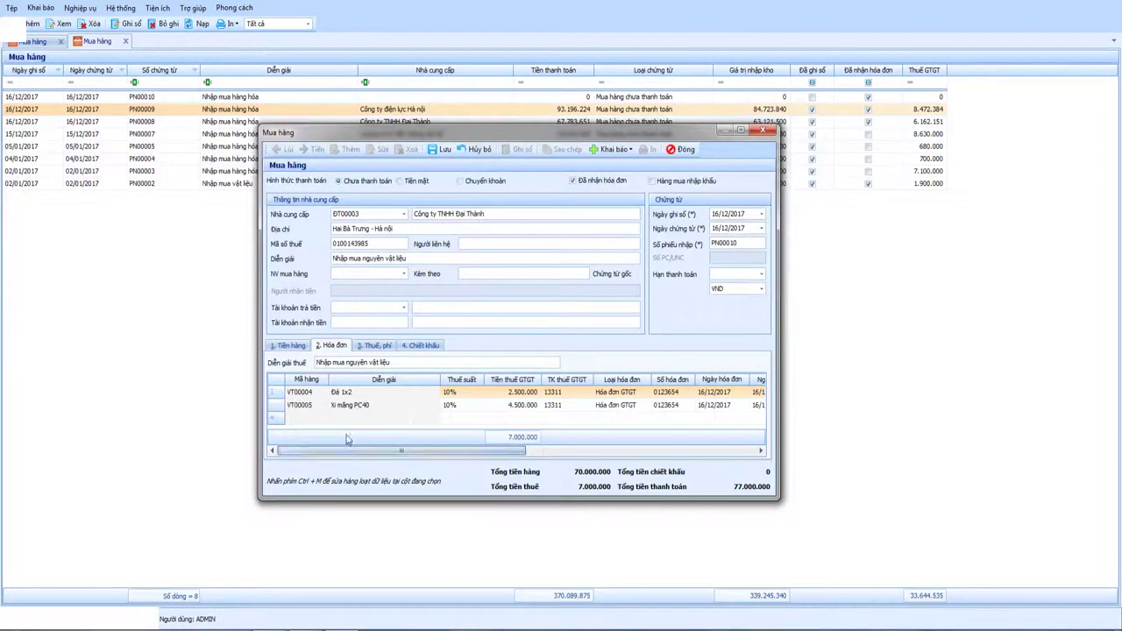
pyautogui.click(373, 345)
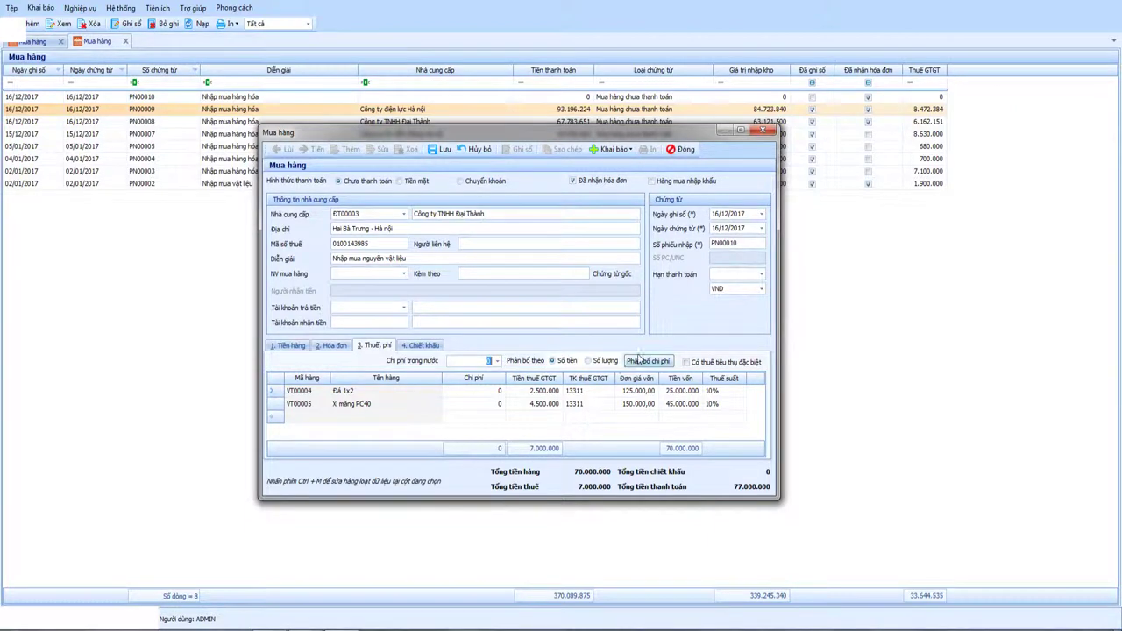
pyautogui.click(410, 347)
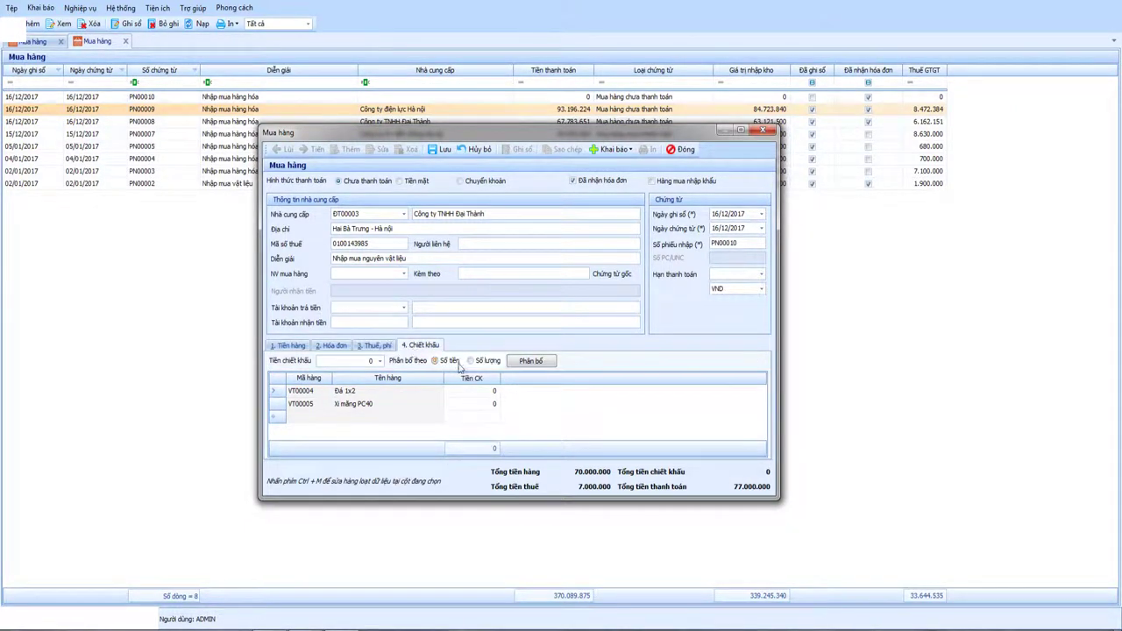
pyautogui.click(377, 360)
pyautogui.click(383, 347)
pyautogui.click(419, 346)
pyautogui.moveTo(503, 138)
pyautogui.mouseDown()
pyautogui.moveTo(633, 158)
pyautogui.moveTo(495, 163)
pyautogui.moveTo(509, 152)
pyautogui.mouseUp()
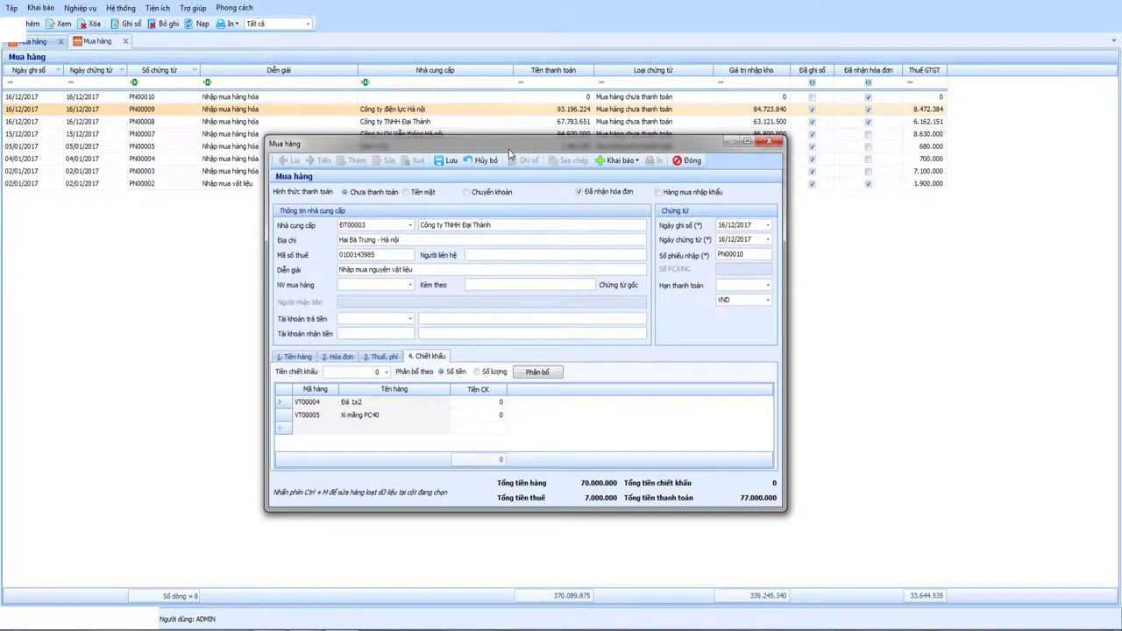
# Step: Check the goods lines (Tiền hàng) through to their cost object and cost item columns and save the purchase voucher
pyautogui.click(296, 357)
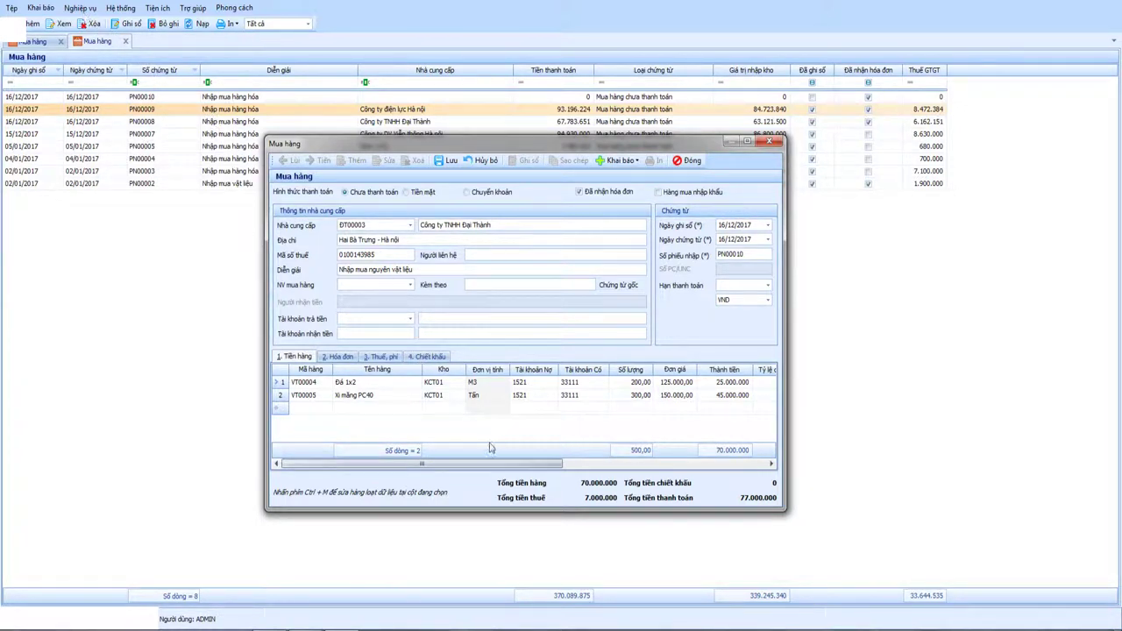
pyautogui.moveTo(422, 465)
pyautogui.mouseDown()
pyautogui.moveTo(543, 465)
pyautogui.moveTo(411, 465)
pyautogui.mouseUp()
pyautogui.click(364, 396)
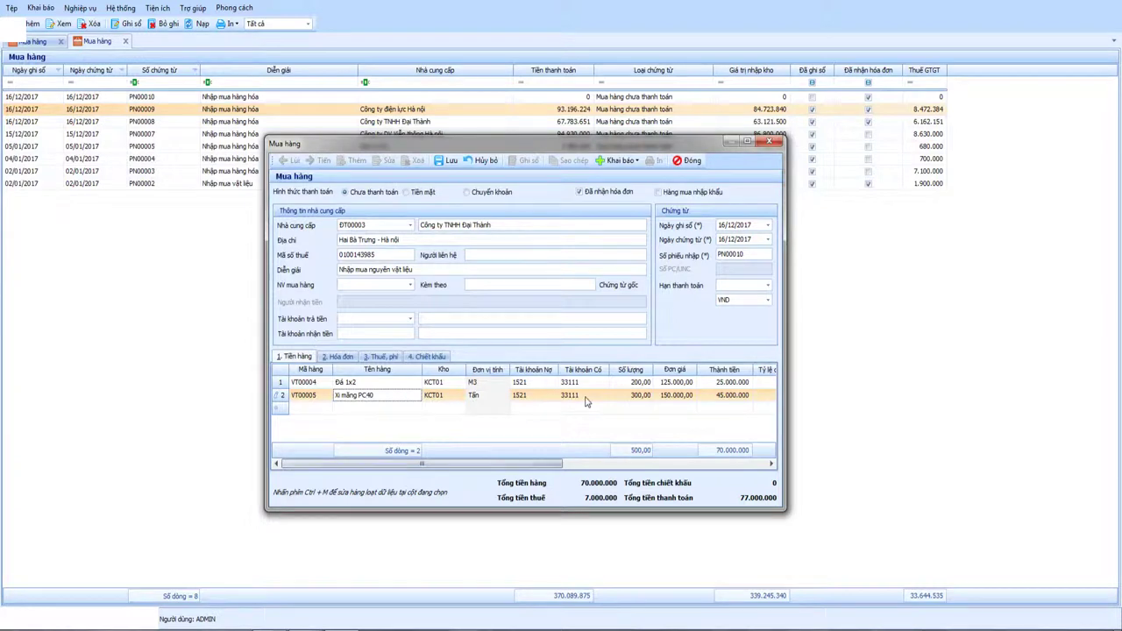
pyautogui.moveTo(420, 465); pyautogui.dragTo(633, 481)
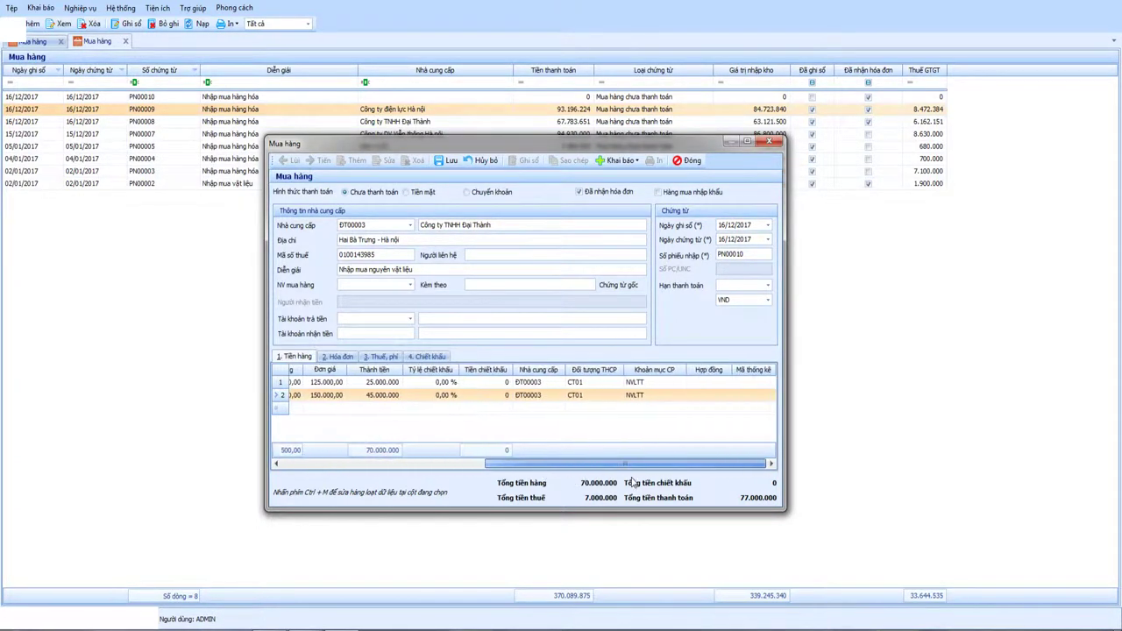
pyautogui.click(444, 165)
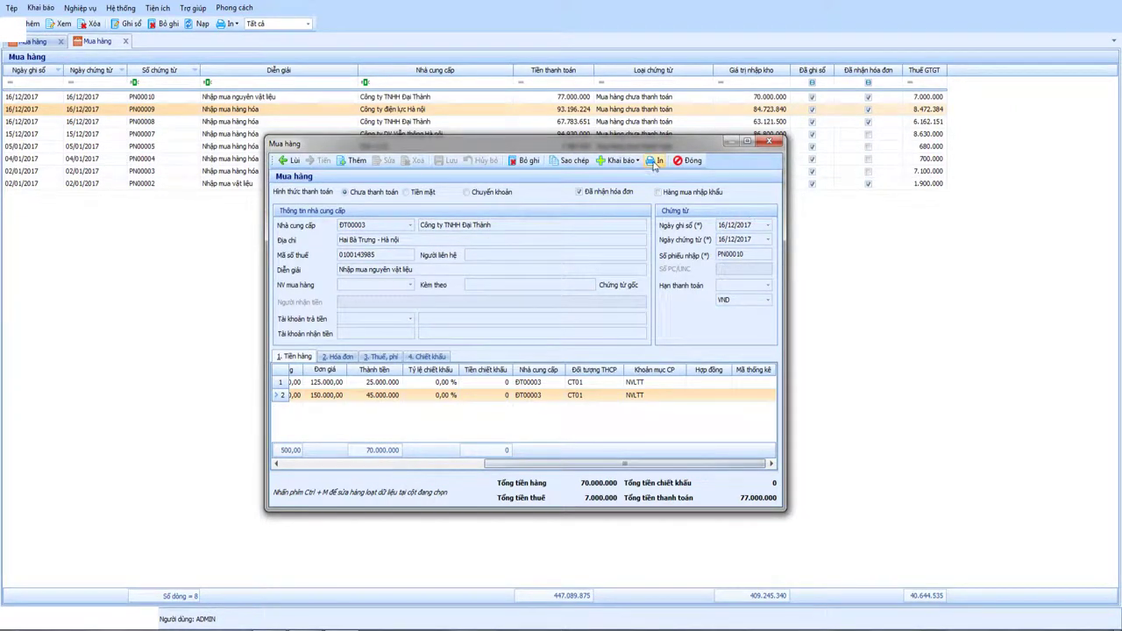
# Step: View the saved voucher's printable documents without printing and review the debit accounts (Tài khoản Nợ) of both goods lines
pyautogui.click(656, 161)
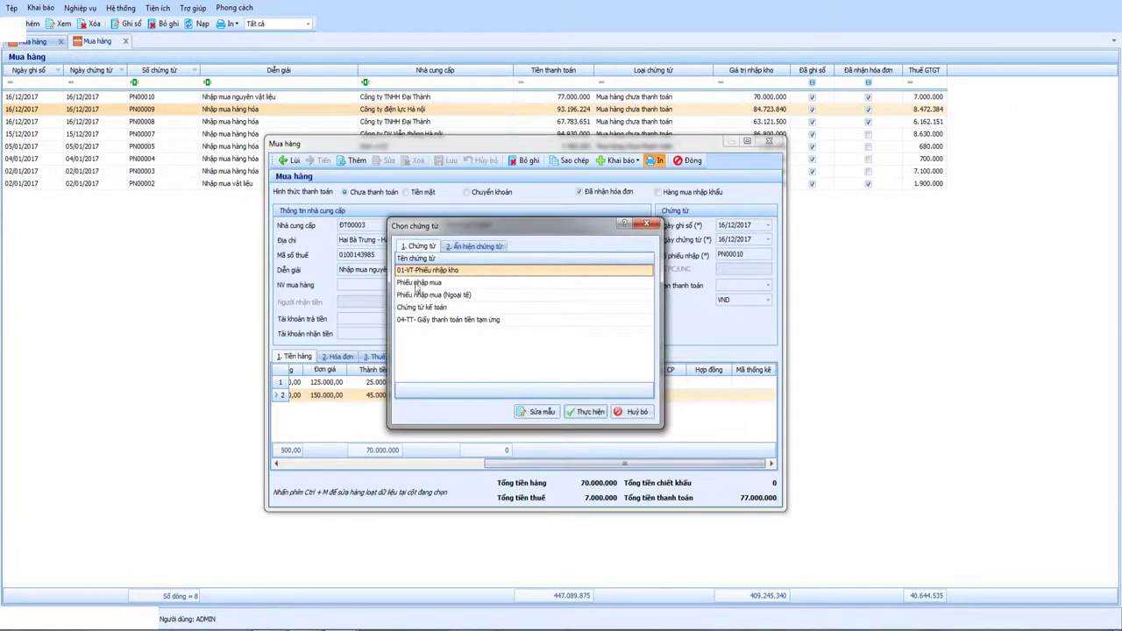
pyautogui.click(632, 411)
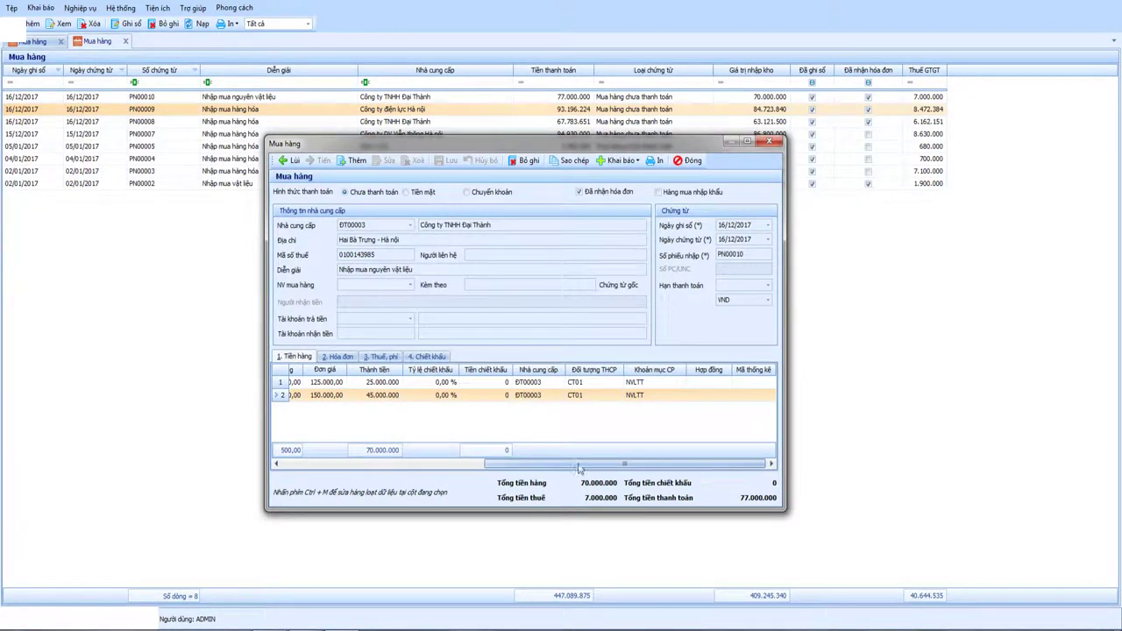
pyautogui.moveTo(598, 469); pyautogui.dragTo(402, 482)
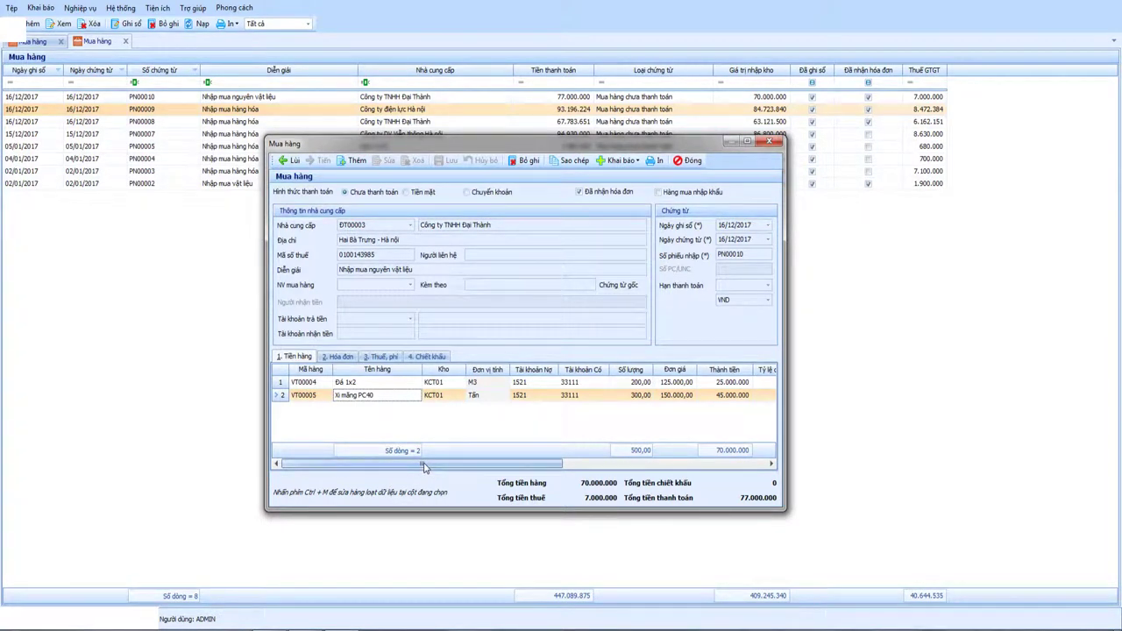
pyautogui.click(539, 383)
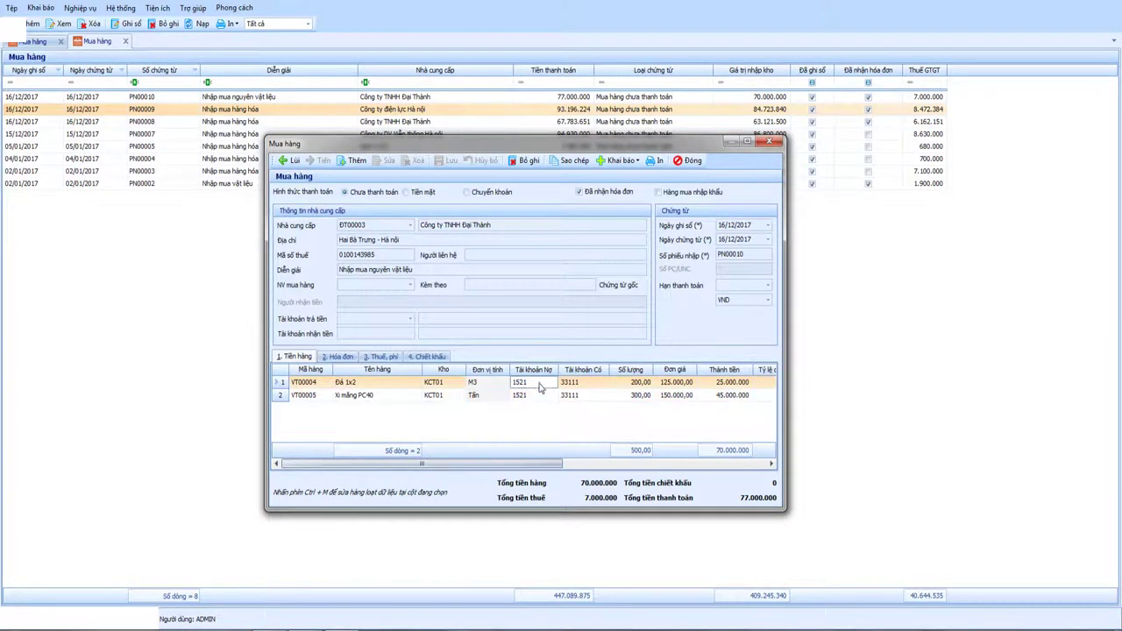
pyautogui.click(533, 397)
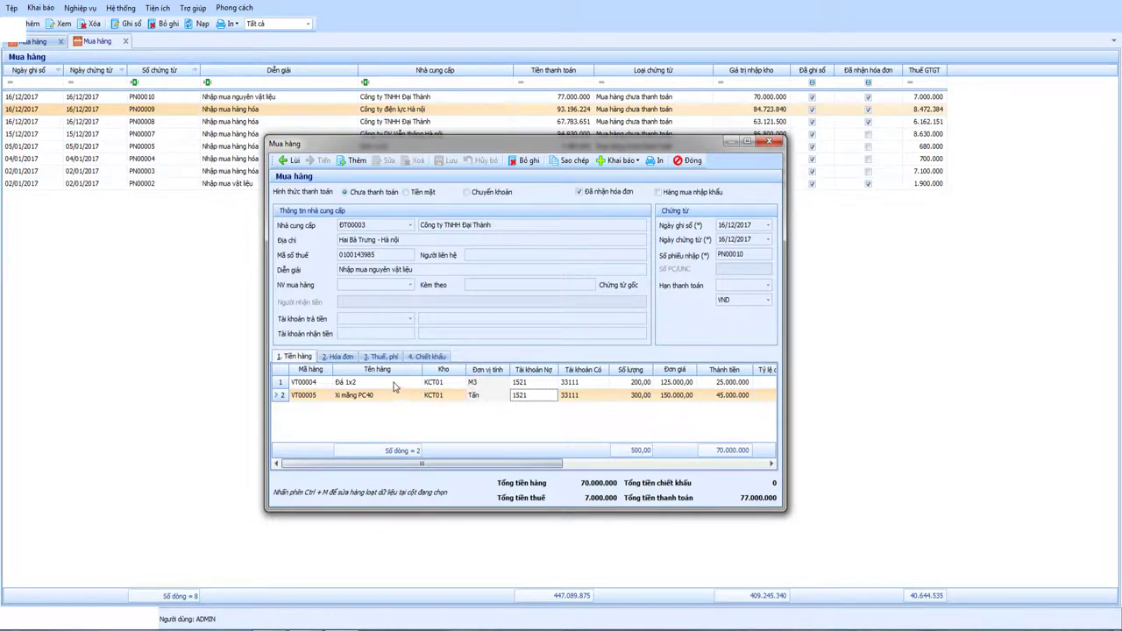
pyautogui.press('Up')
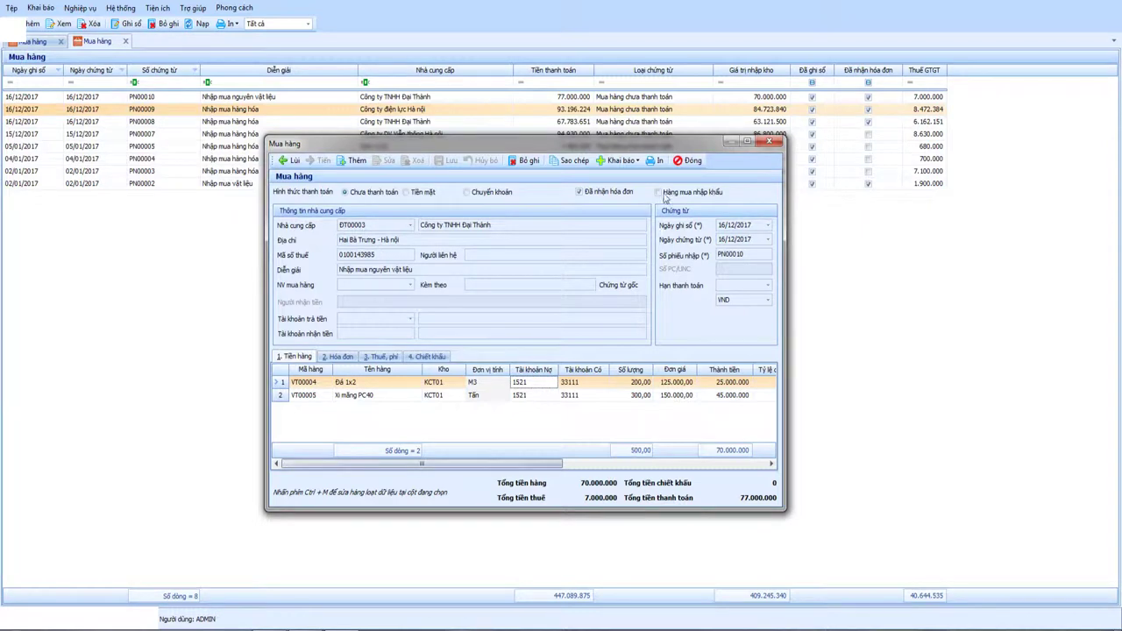
# Step: View the voucher's list of printable documents again and return to the goods lines without printing
pyautogui.click(659, 162)
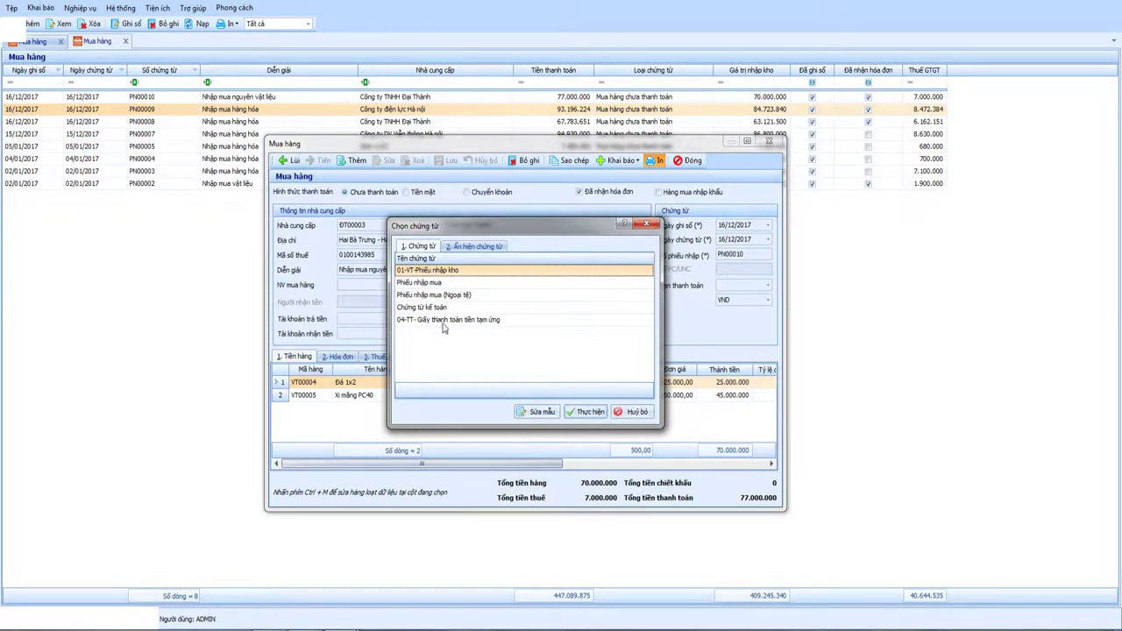
pyautogui.click(633, 412)
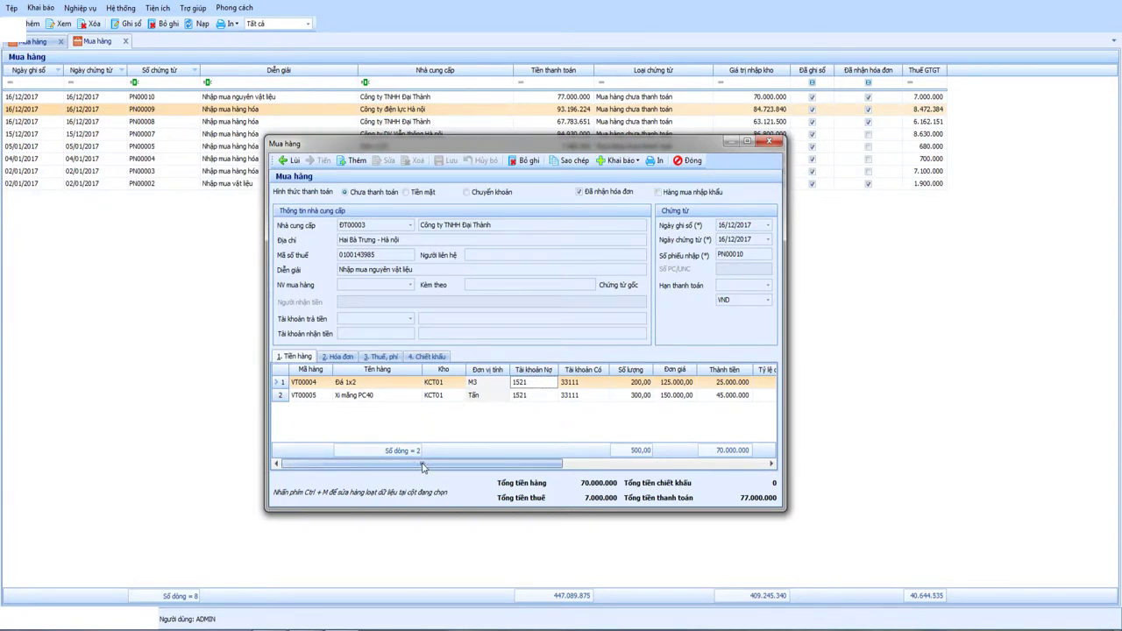
pyautogui.moveTo(421, 467)
pyautogui.mouseDown()
pyautogui.moveTo(638, 474)
pyautogui.moveTo(421, 467)
pyautogui.mouseUp()
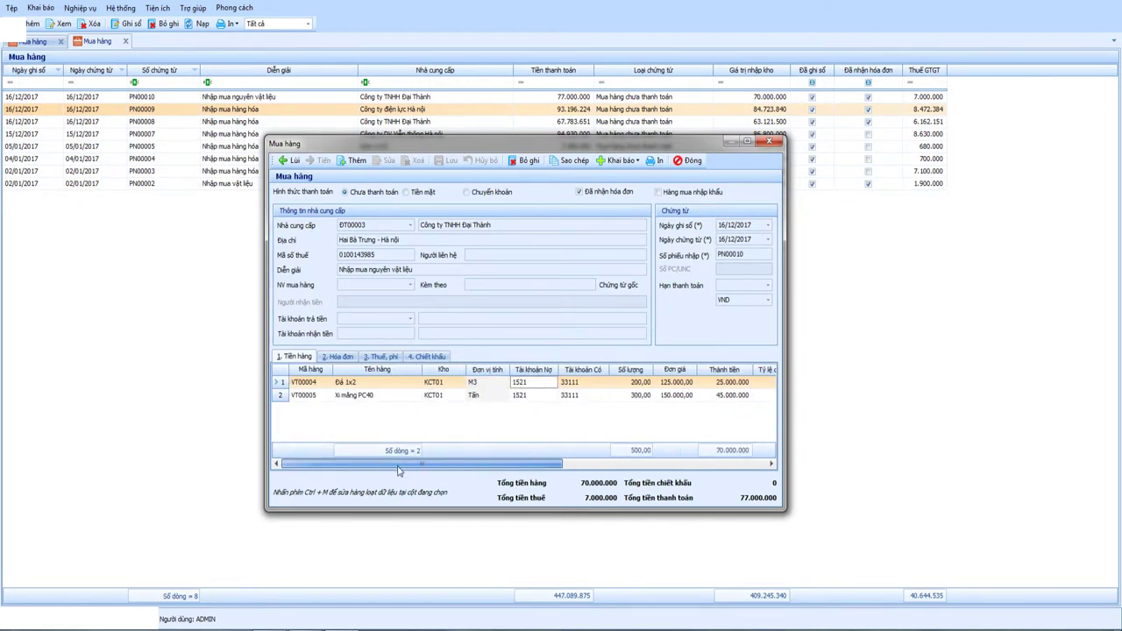